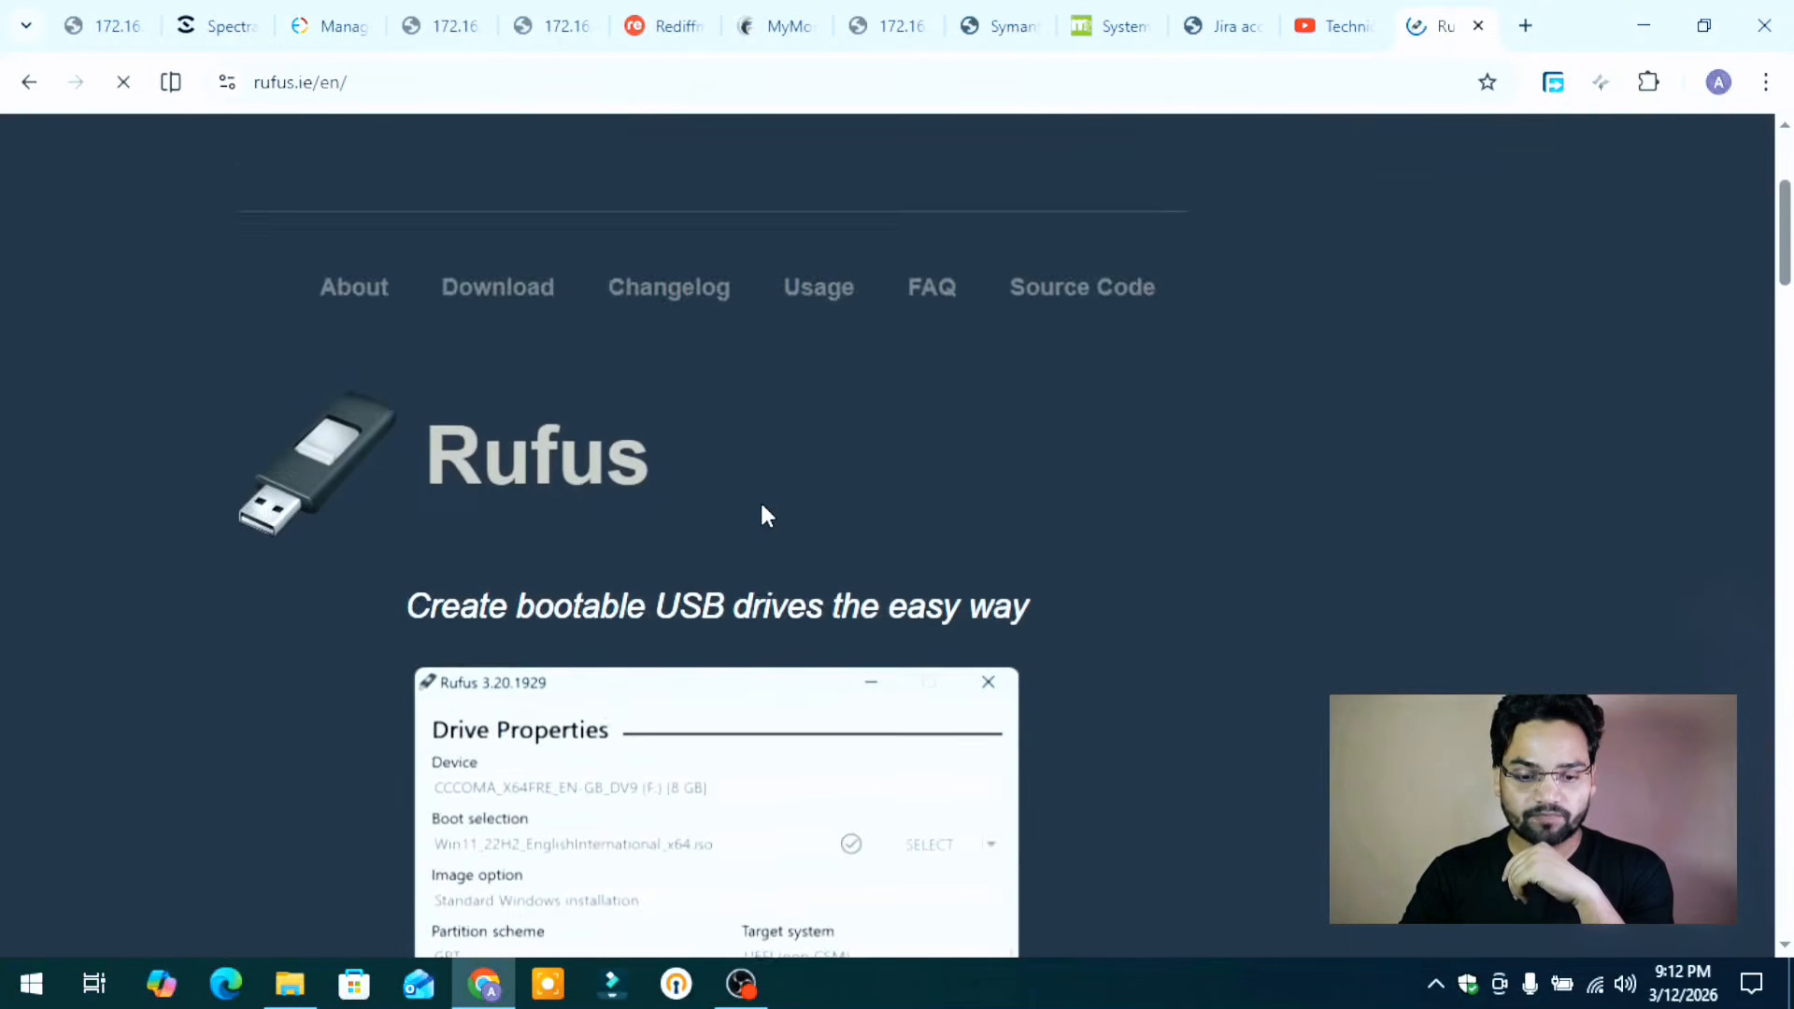
- Download rufus-4.13.exe, the standard Windows x64 release, from the Rufus site and clear the download manager and browser off the desktop
{"action": "scroll", "coordinate": [764, 514], "scroll_direction": "down", "scroll_amount": 5}
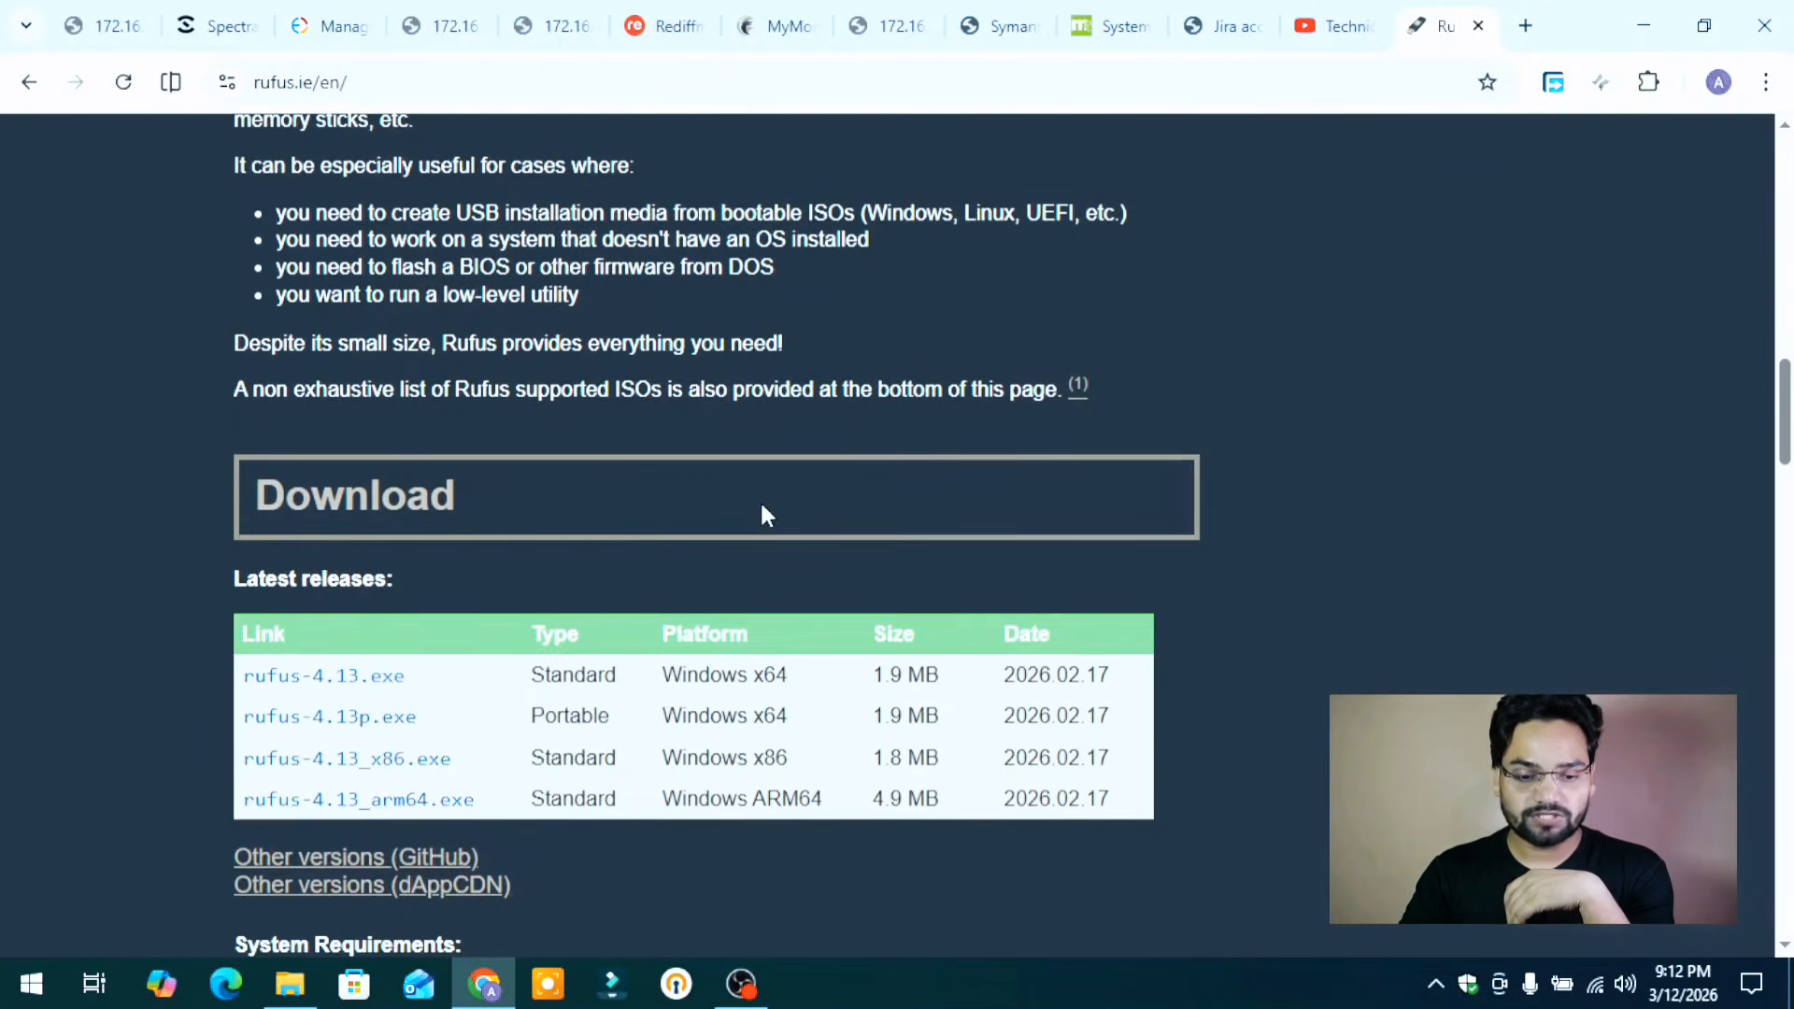
{"action": "left_click", "coordinate": [321, 676]}
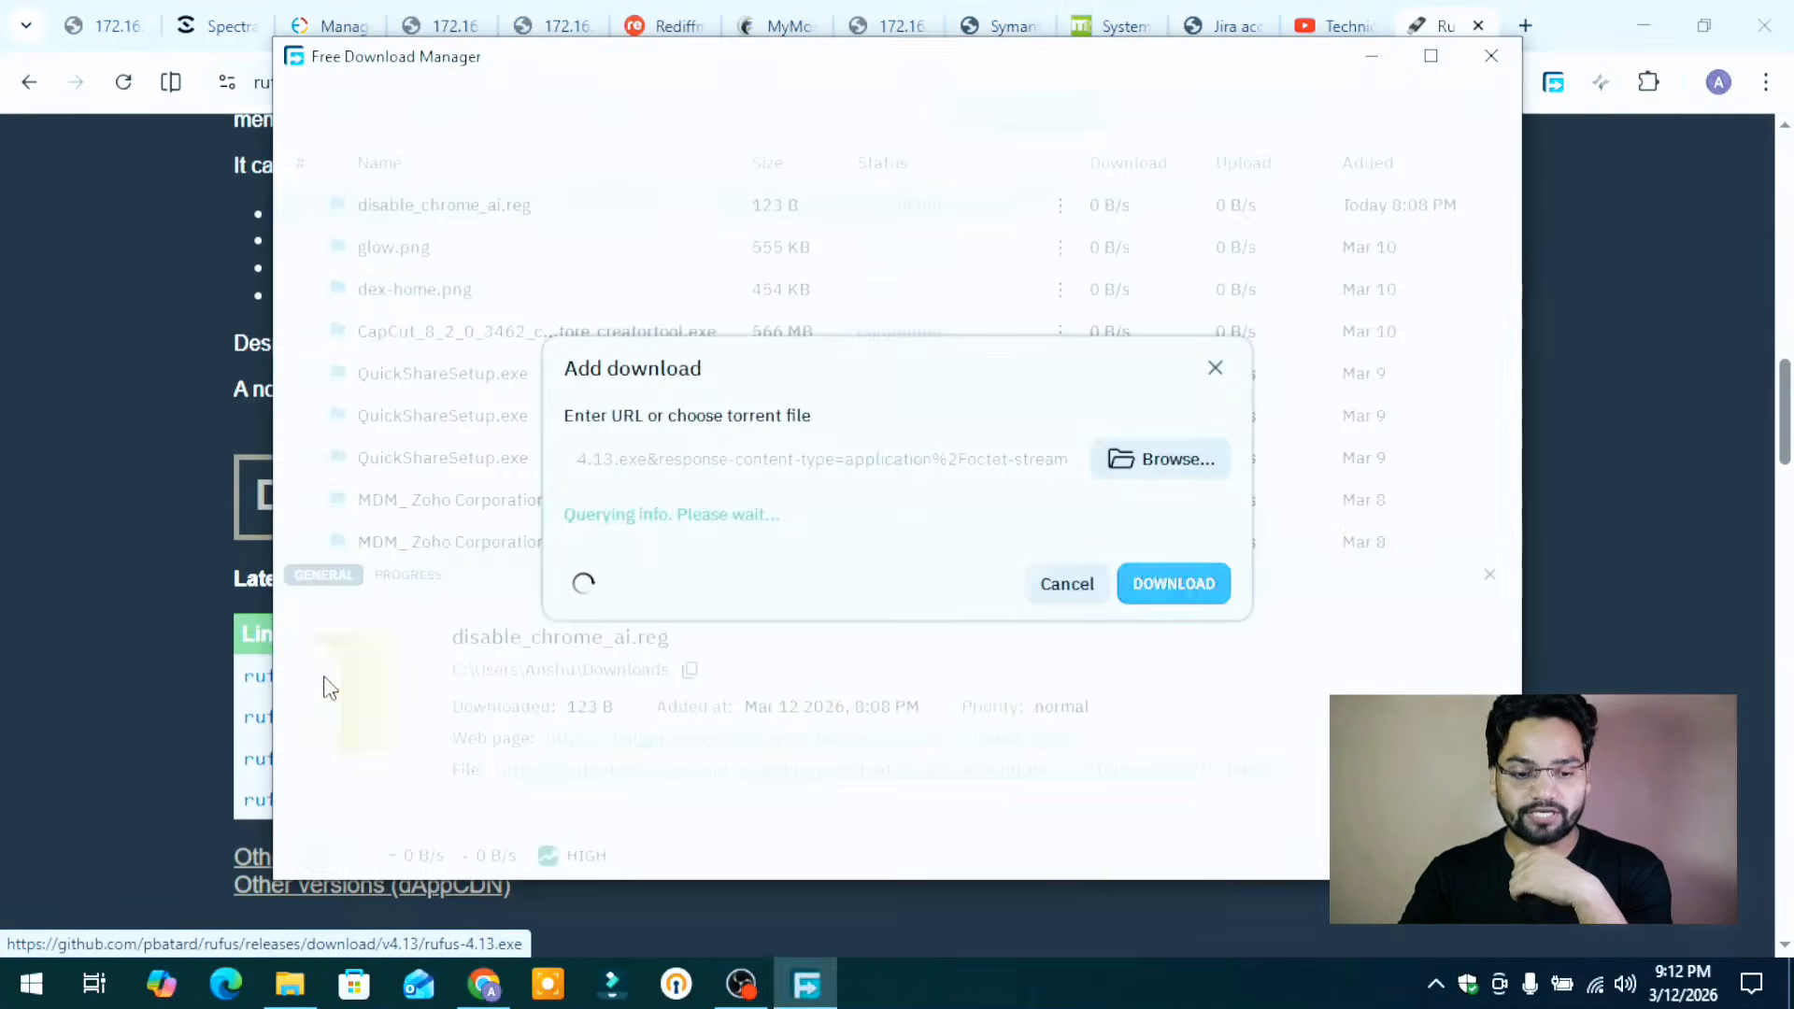
{"action": "left_click", "coordinate": [1206, 624]}
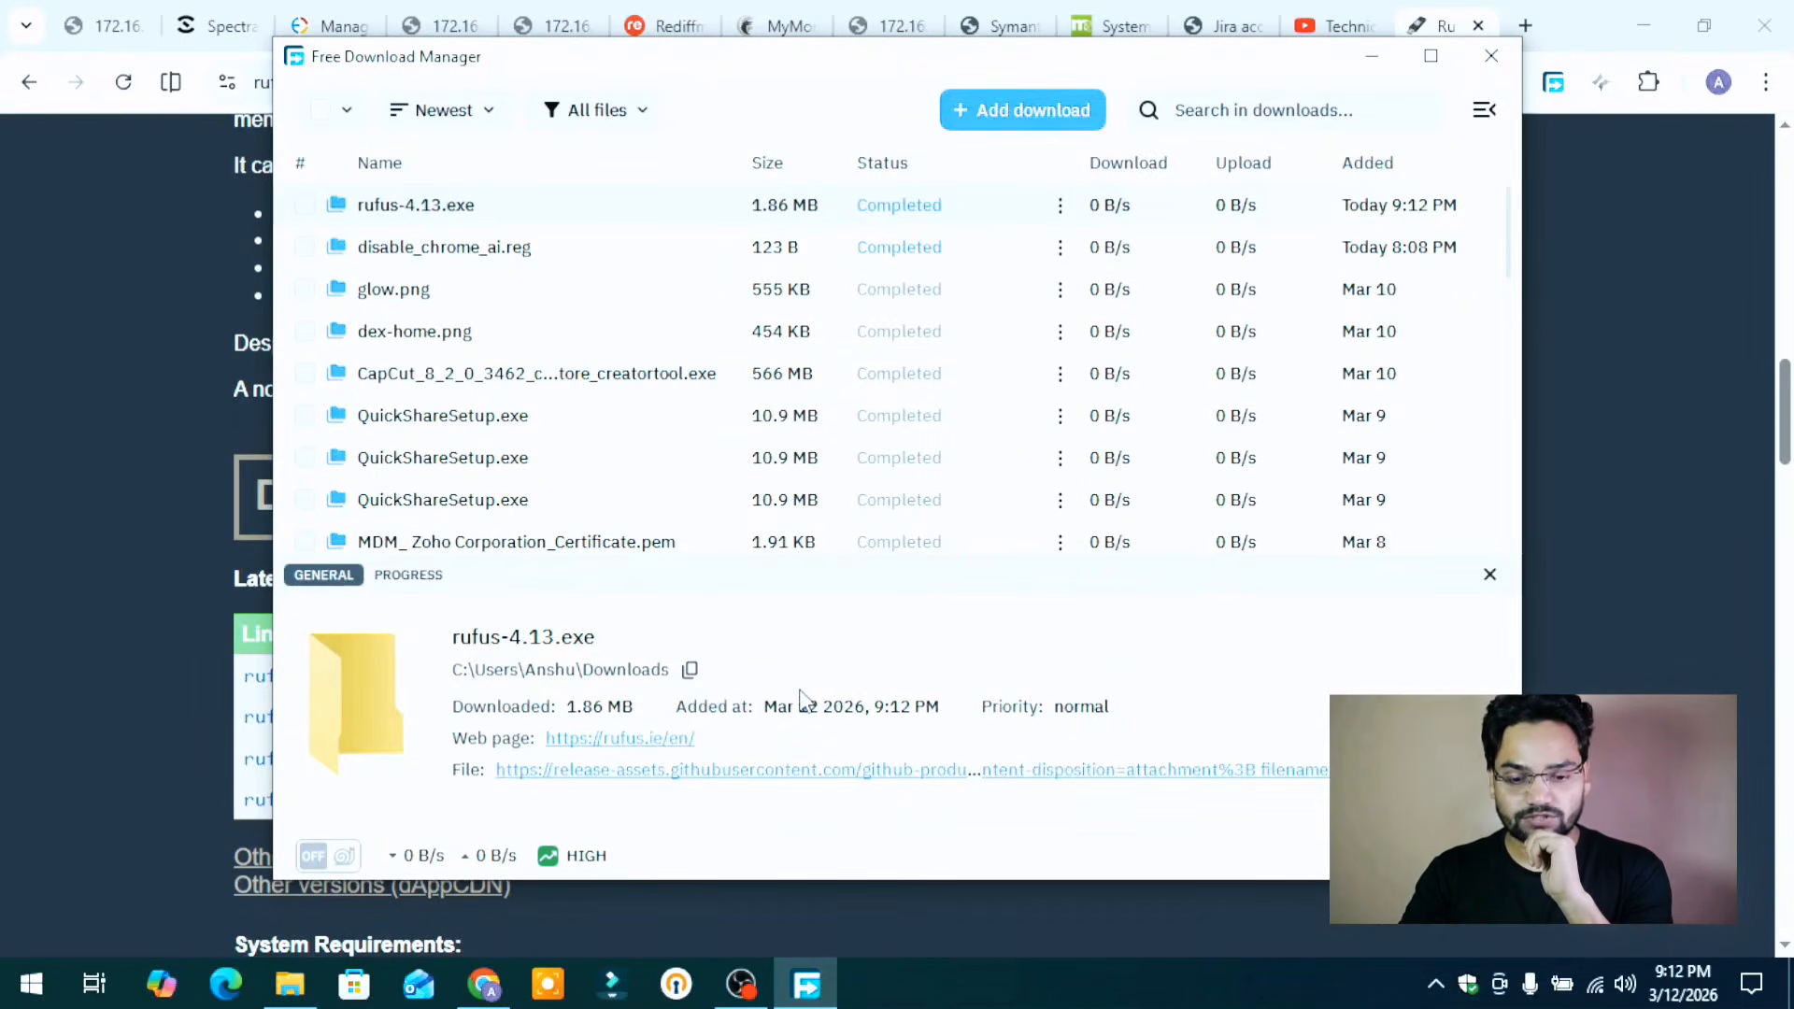
{"action": "left_click", "coordinate": [1372, 58]}
{"action": "left_click", "coordinate": [1643, 26]}
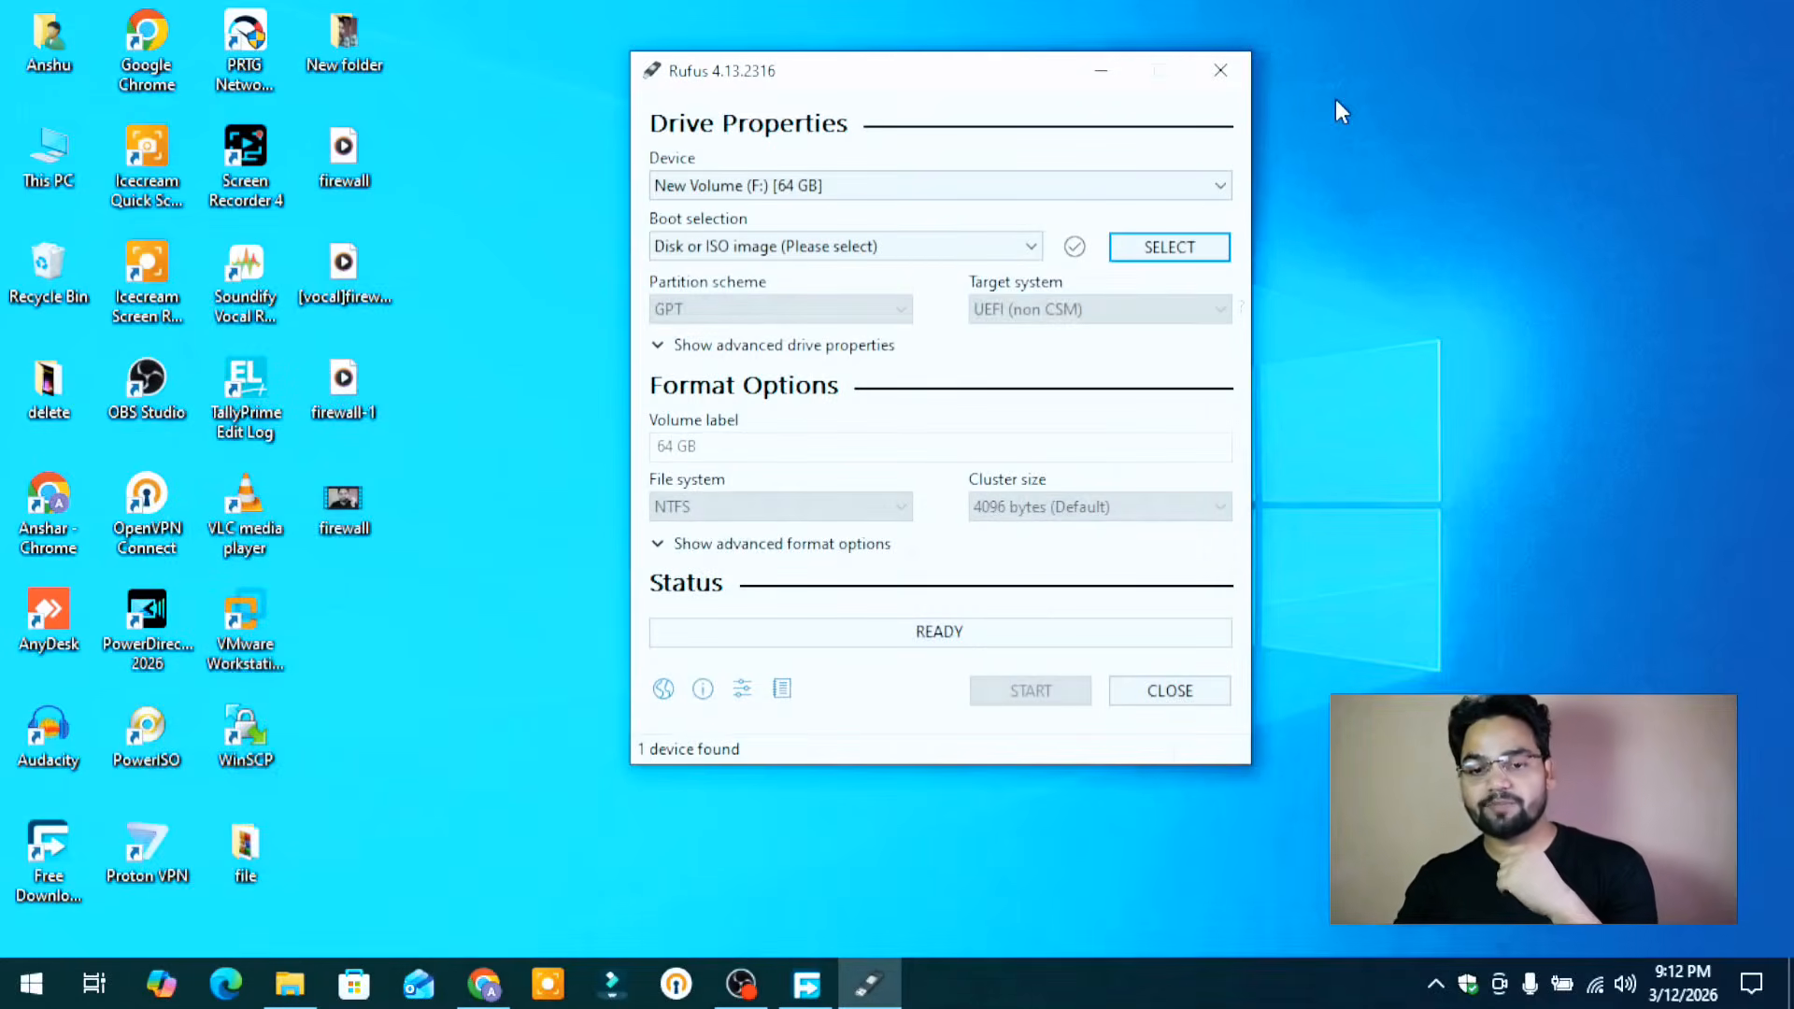
- Check the Rufus device choices, browse Downloads for a boot image without choosing one, and close Rufus
{"action": "left_click", "coordinate": [1028, 192]}
{"action": "left_click", "coordinate": [992, 188]}
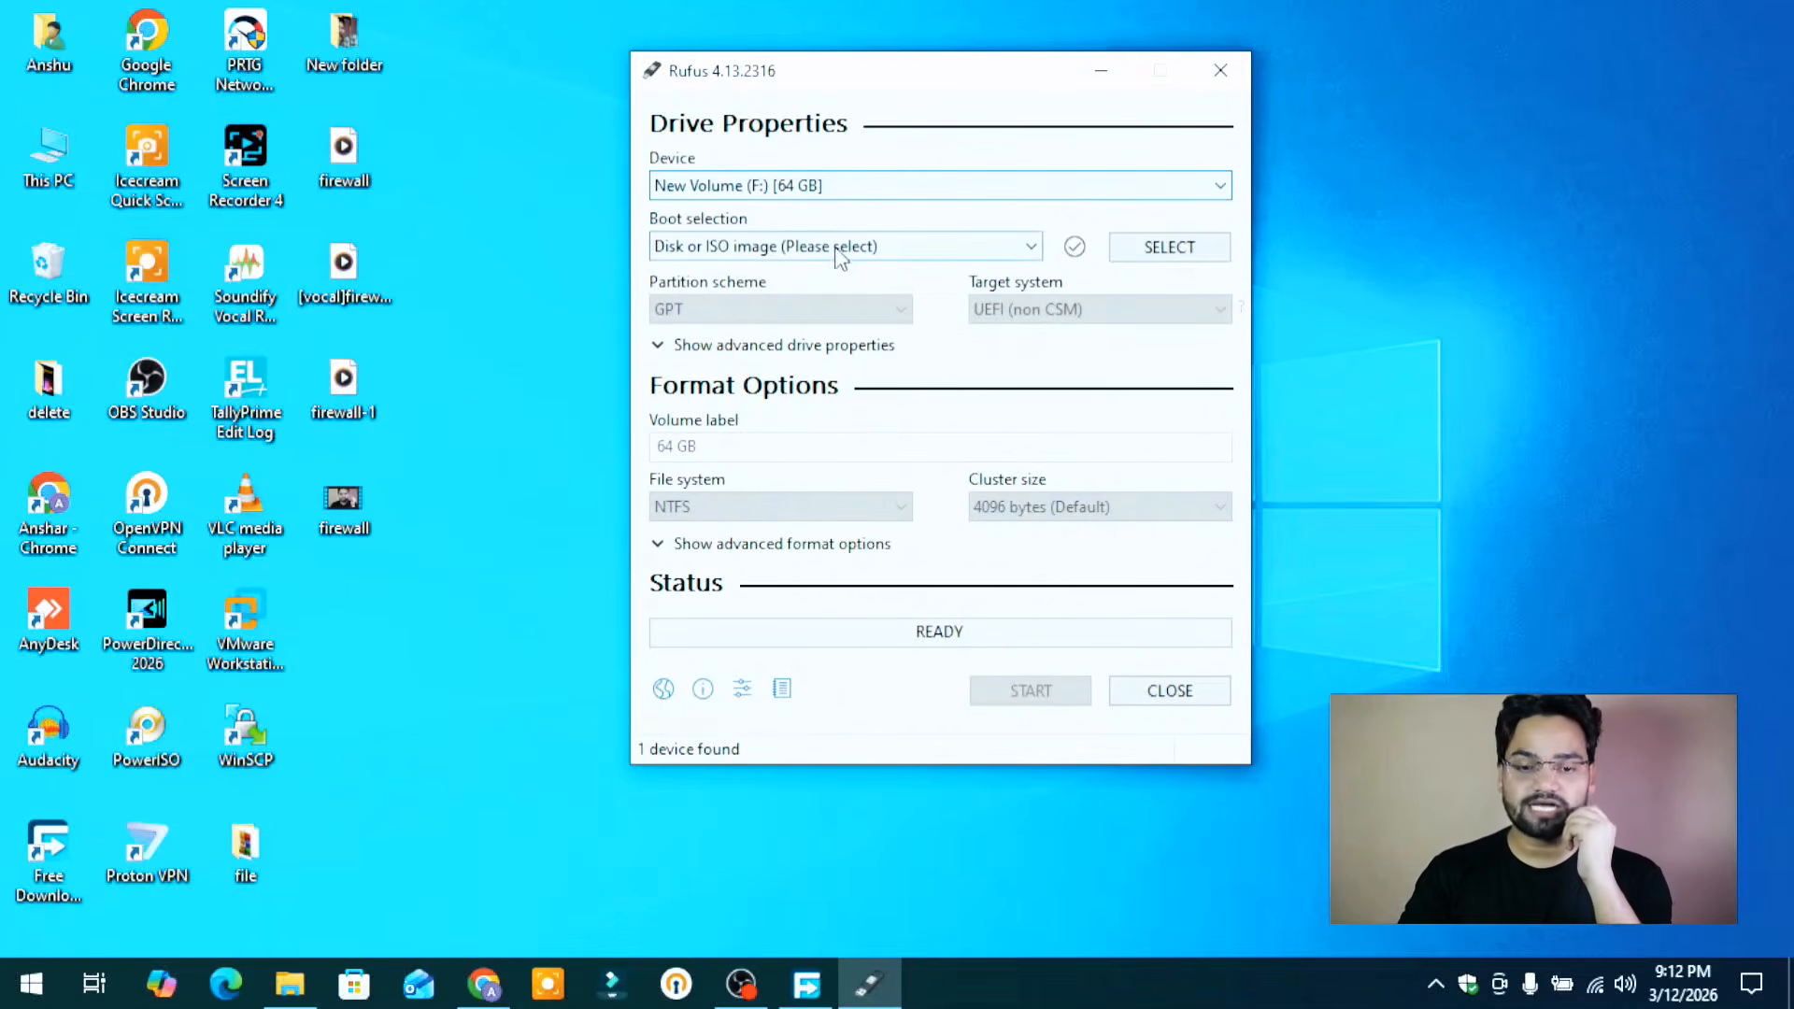
{"action": "left_click", "coordinate": [1165, 249]}
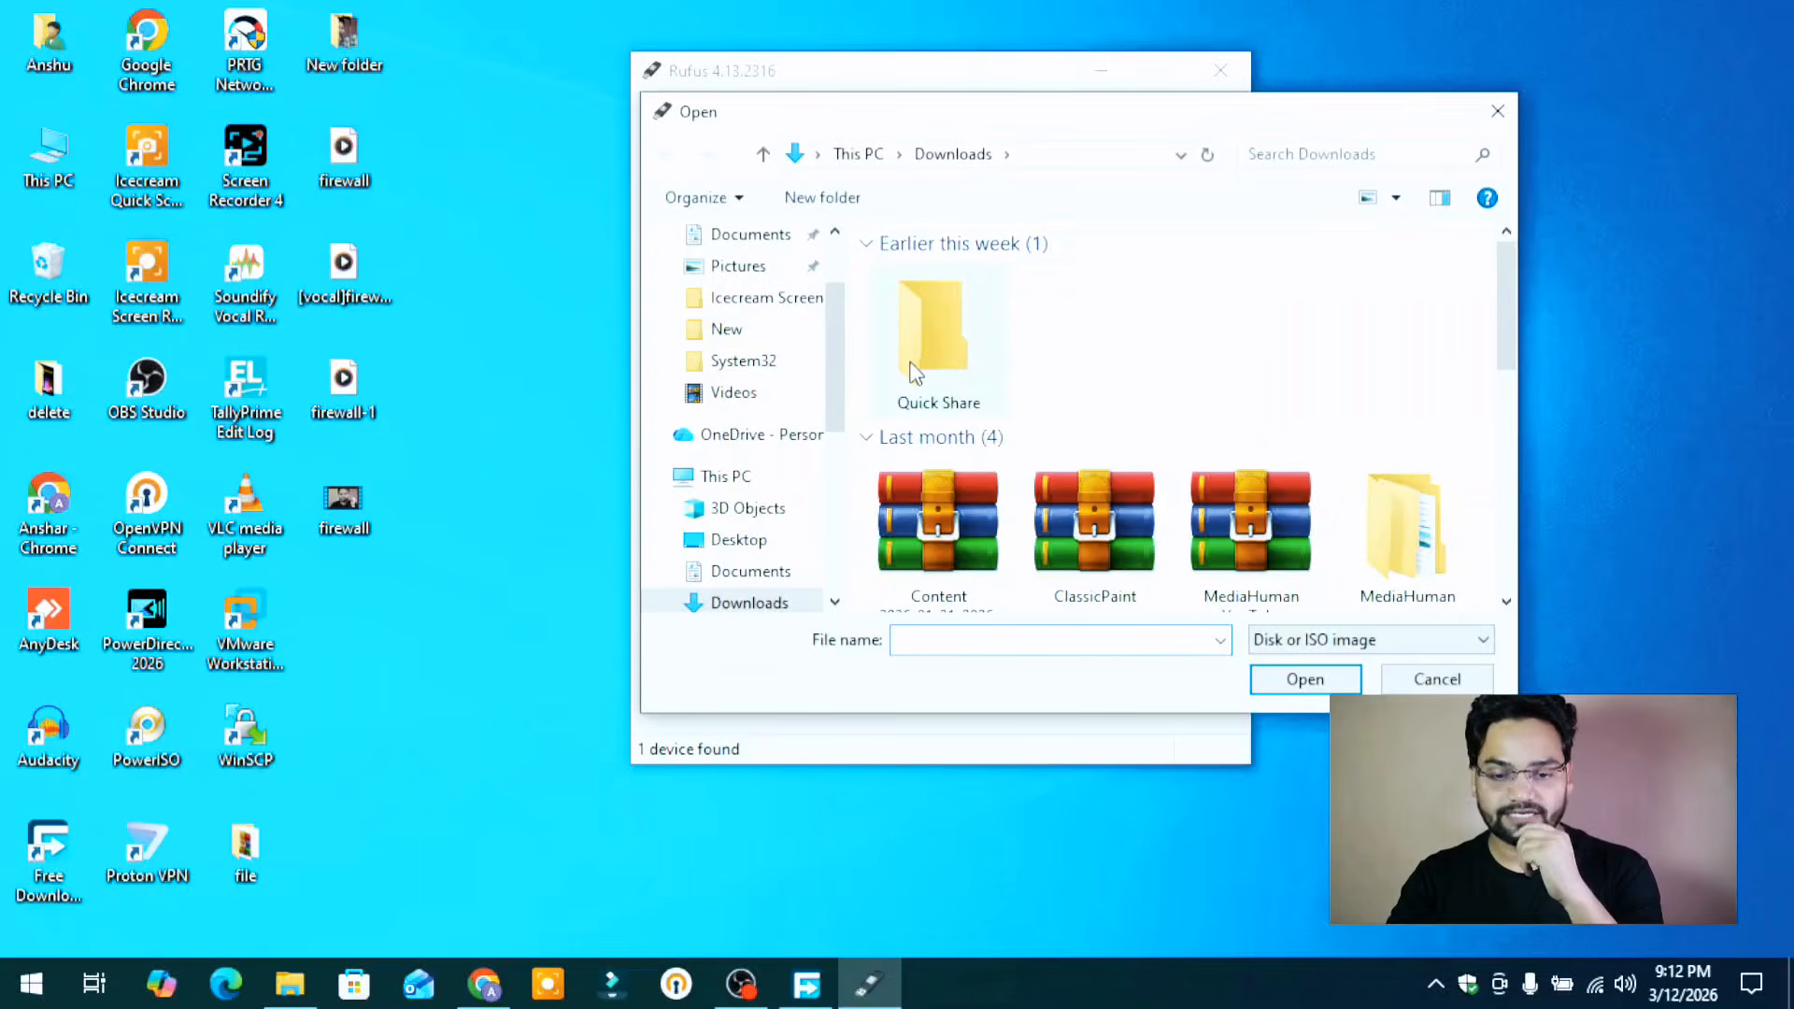
{"action": "scroll", "coordinate": [1019, 496], "scroll_direction": "down", "scroll_amount": 5}
{"action": "key", "text": "Escape"}
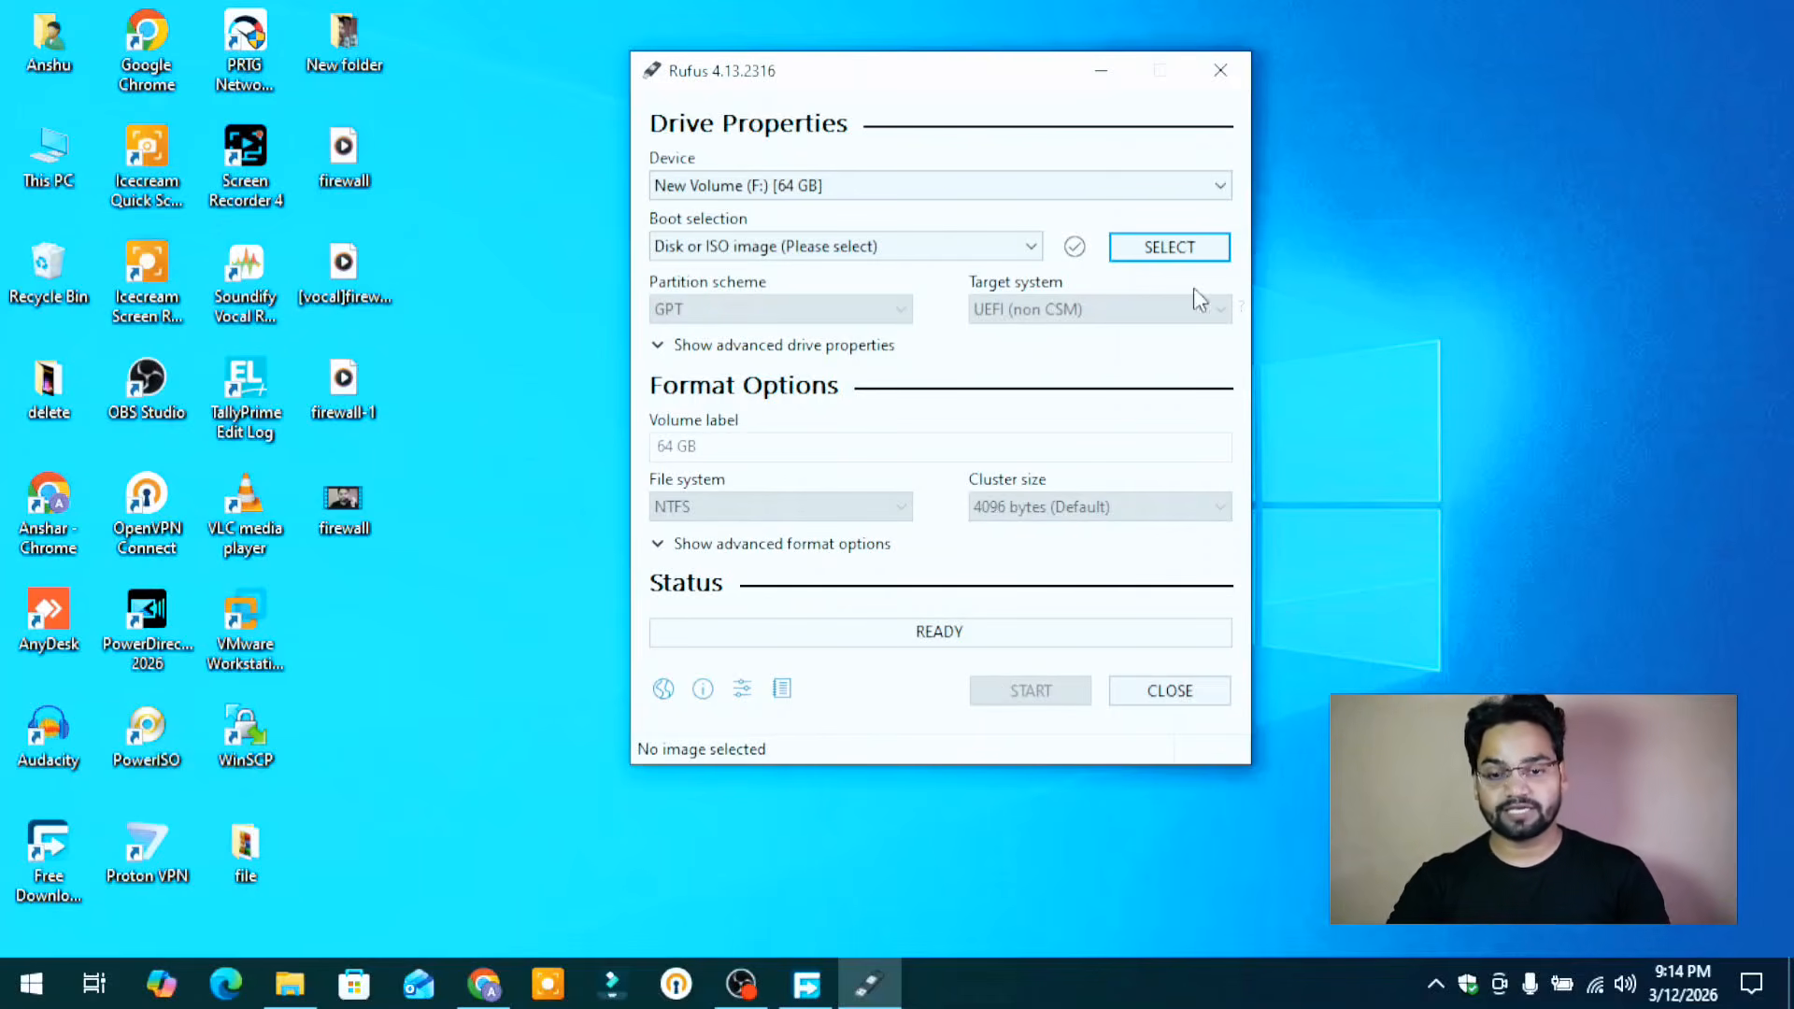
{"action": "left_click", "coordinate": [1220, 71]}
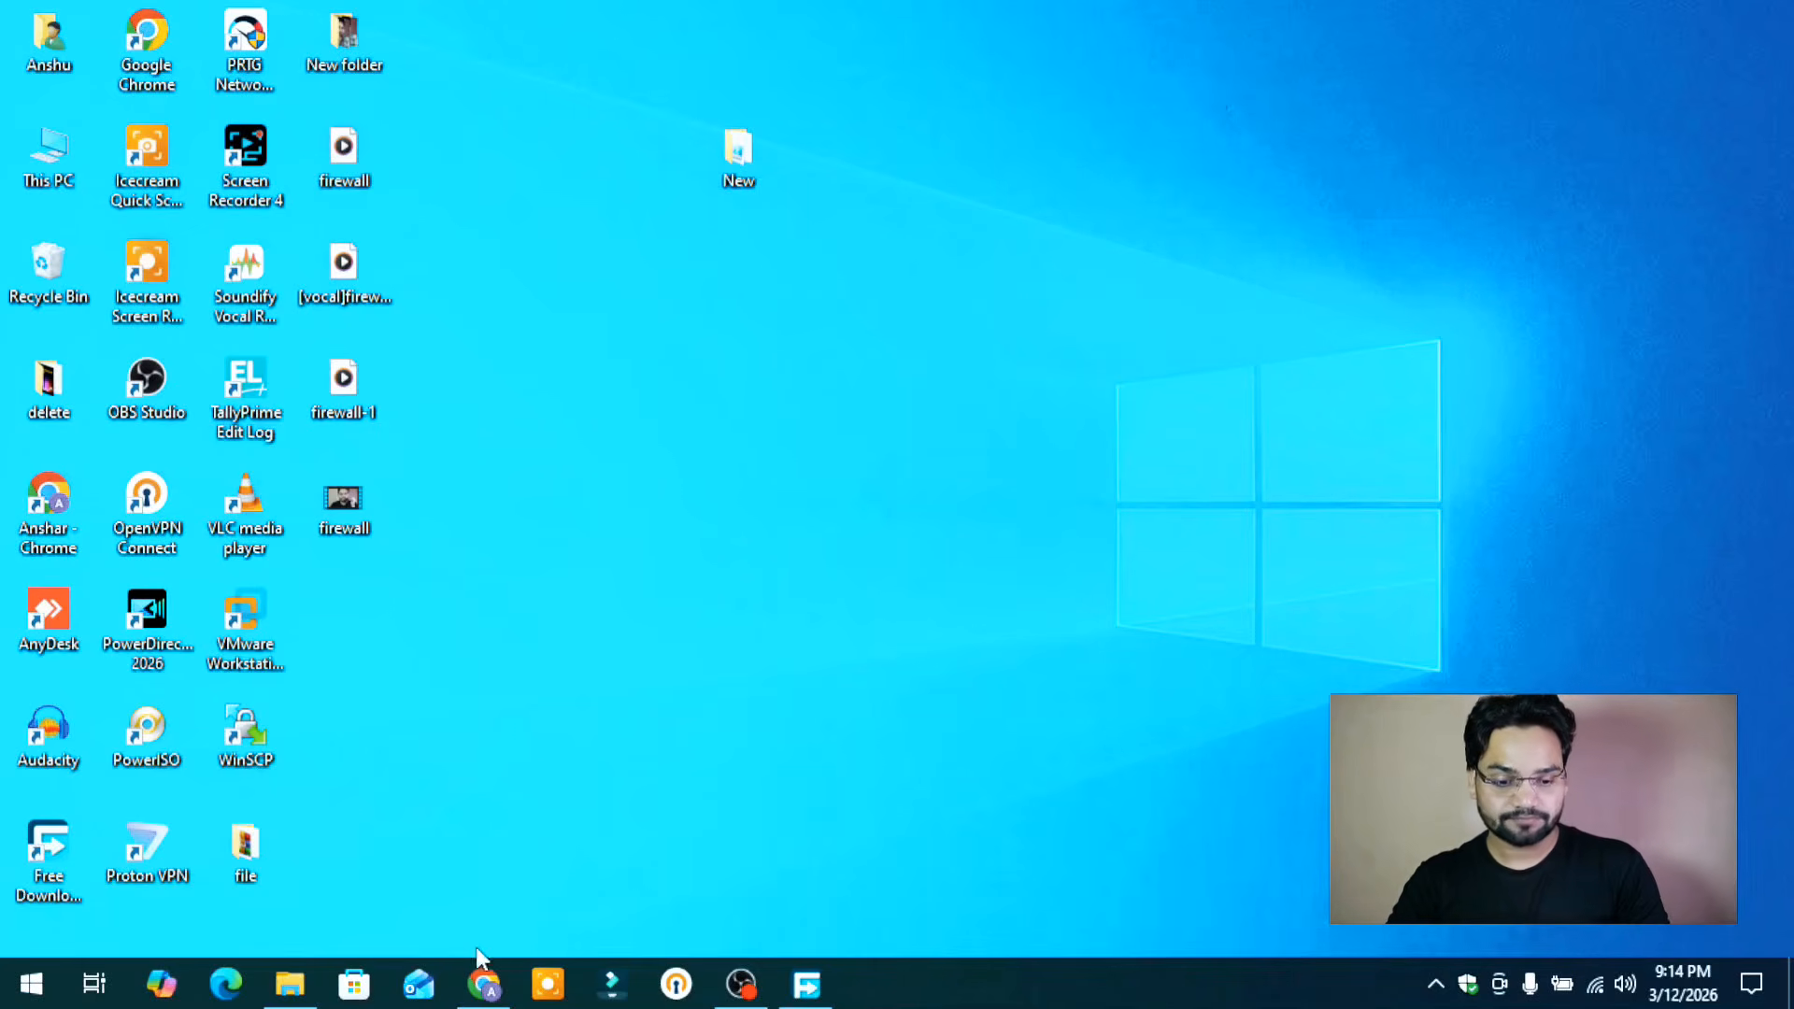
- Switch to Chrome and search the web for "vintoy" in a new tab
{"action": "left_click", "coordinate": [481, 981]}
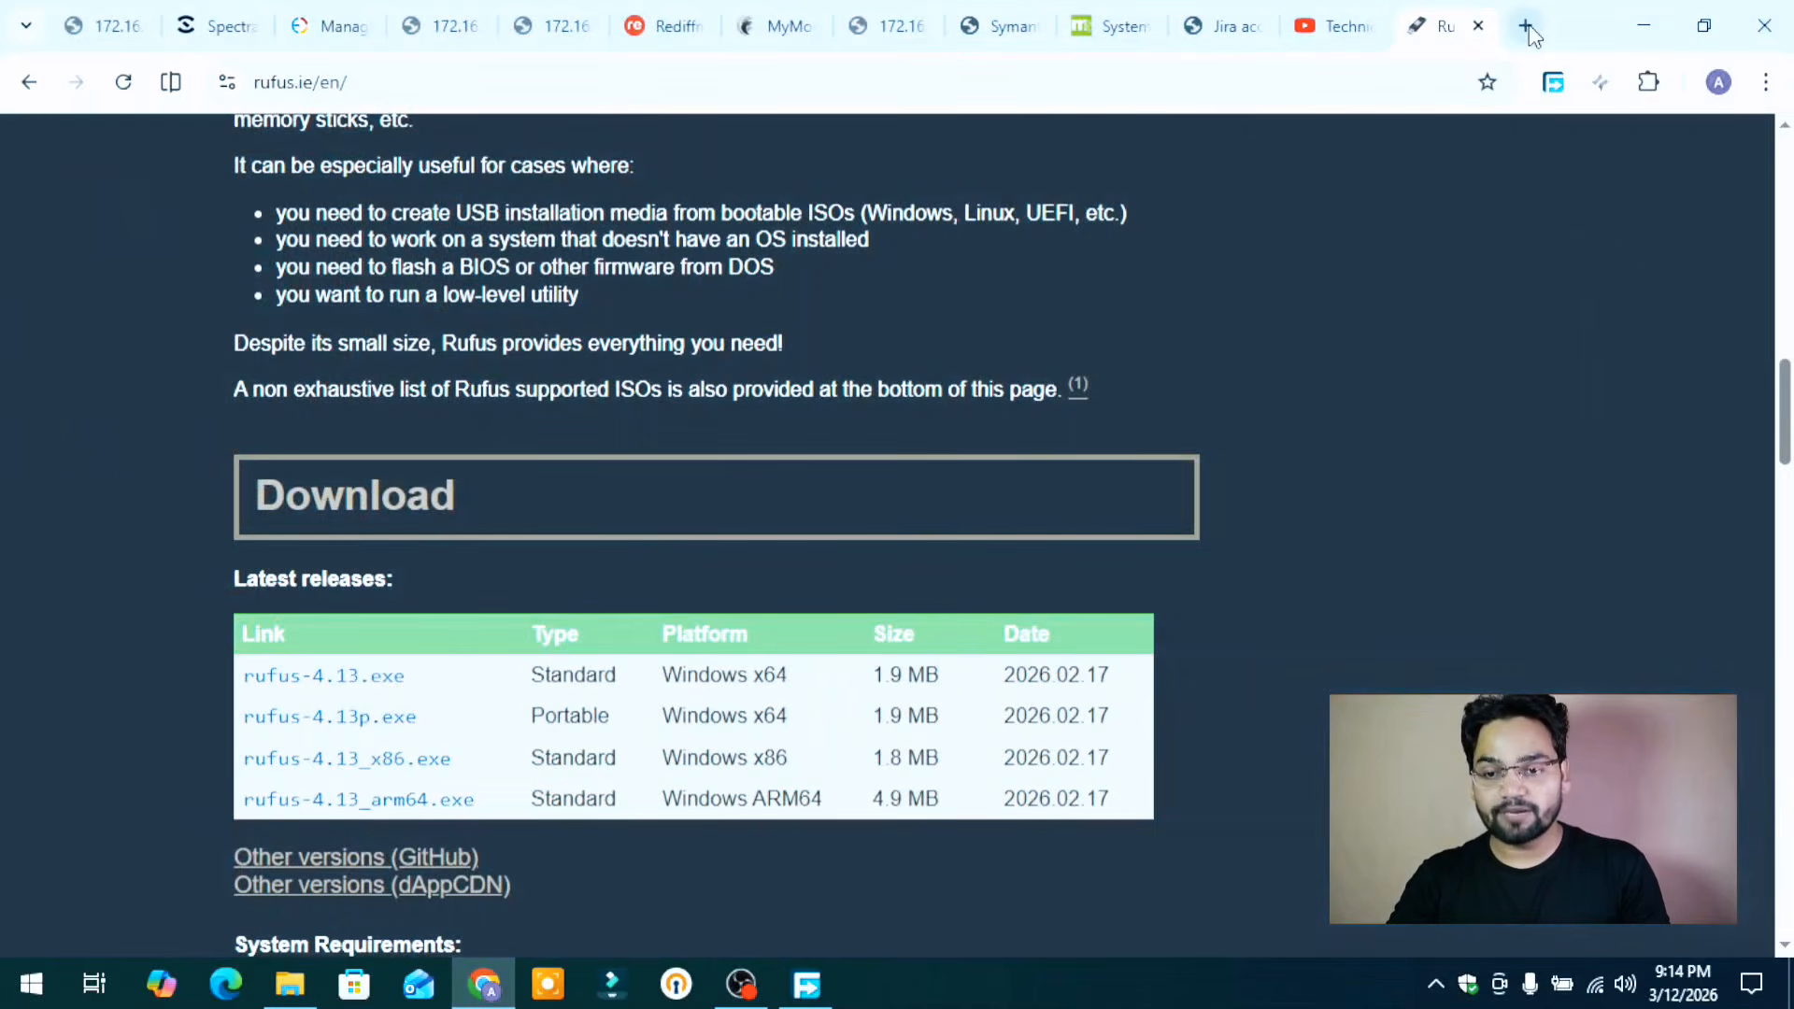
{"action": "left_click", "coordinate": [1526, 26]}
{"action": "type", "text": "vin"}
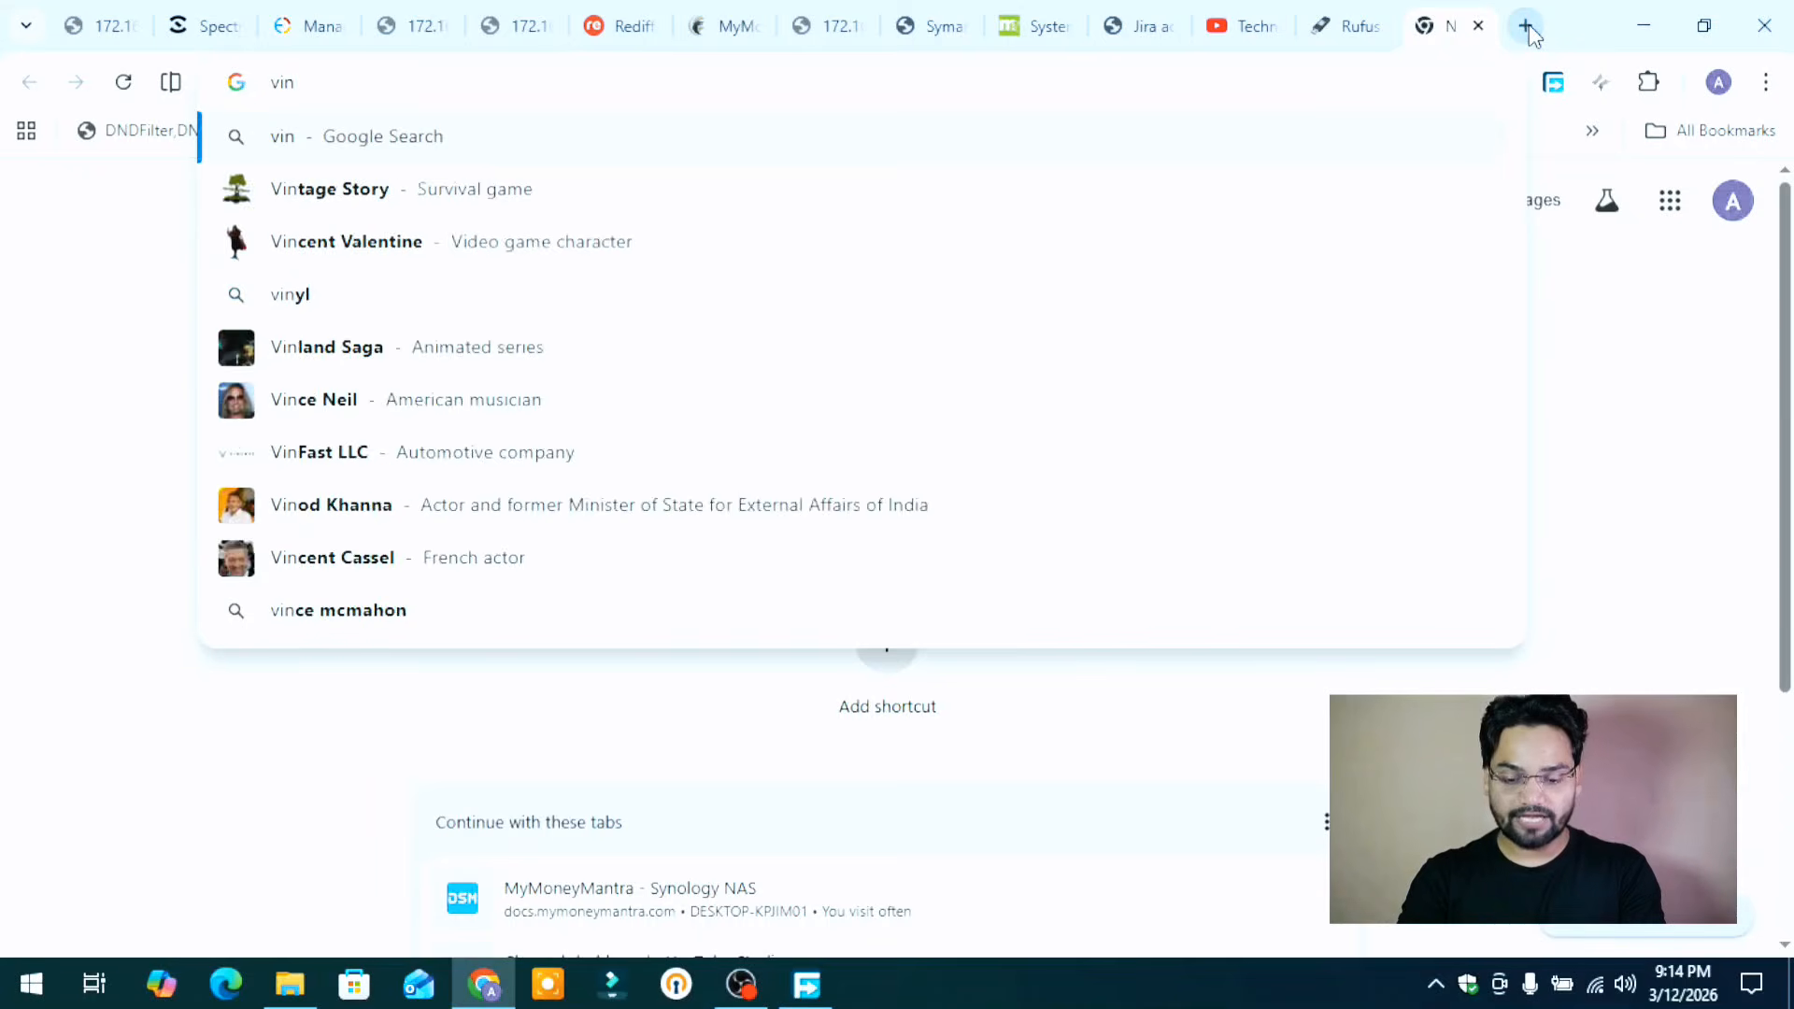
{"action": "type", "text": "o"}
{"action": "key", "text": "BackSpace"}
{"action": "type", "text": "toy"}
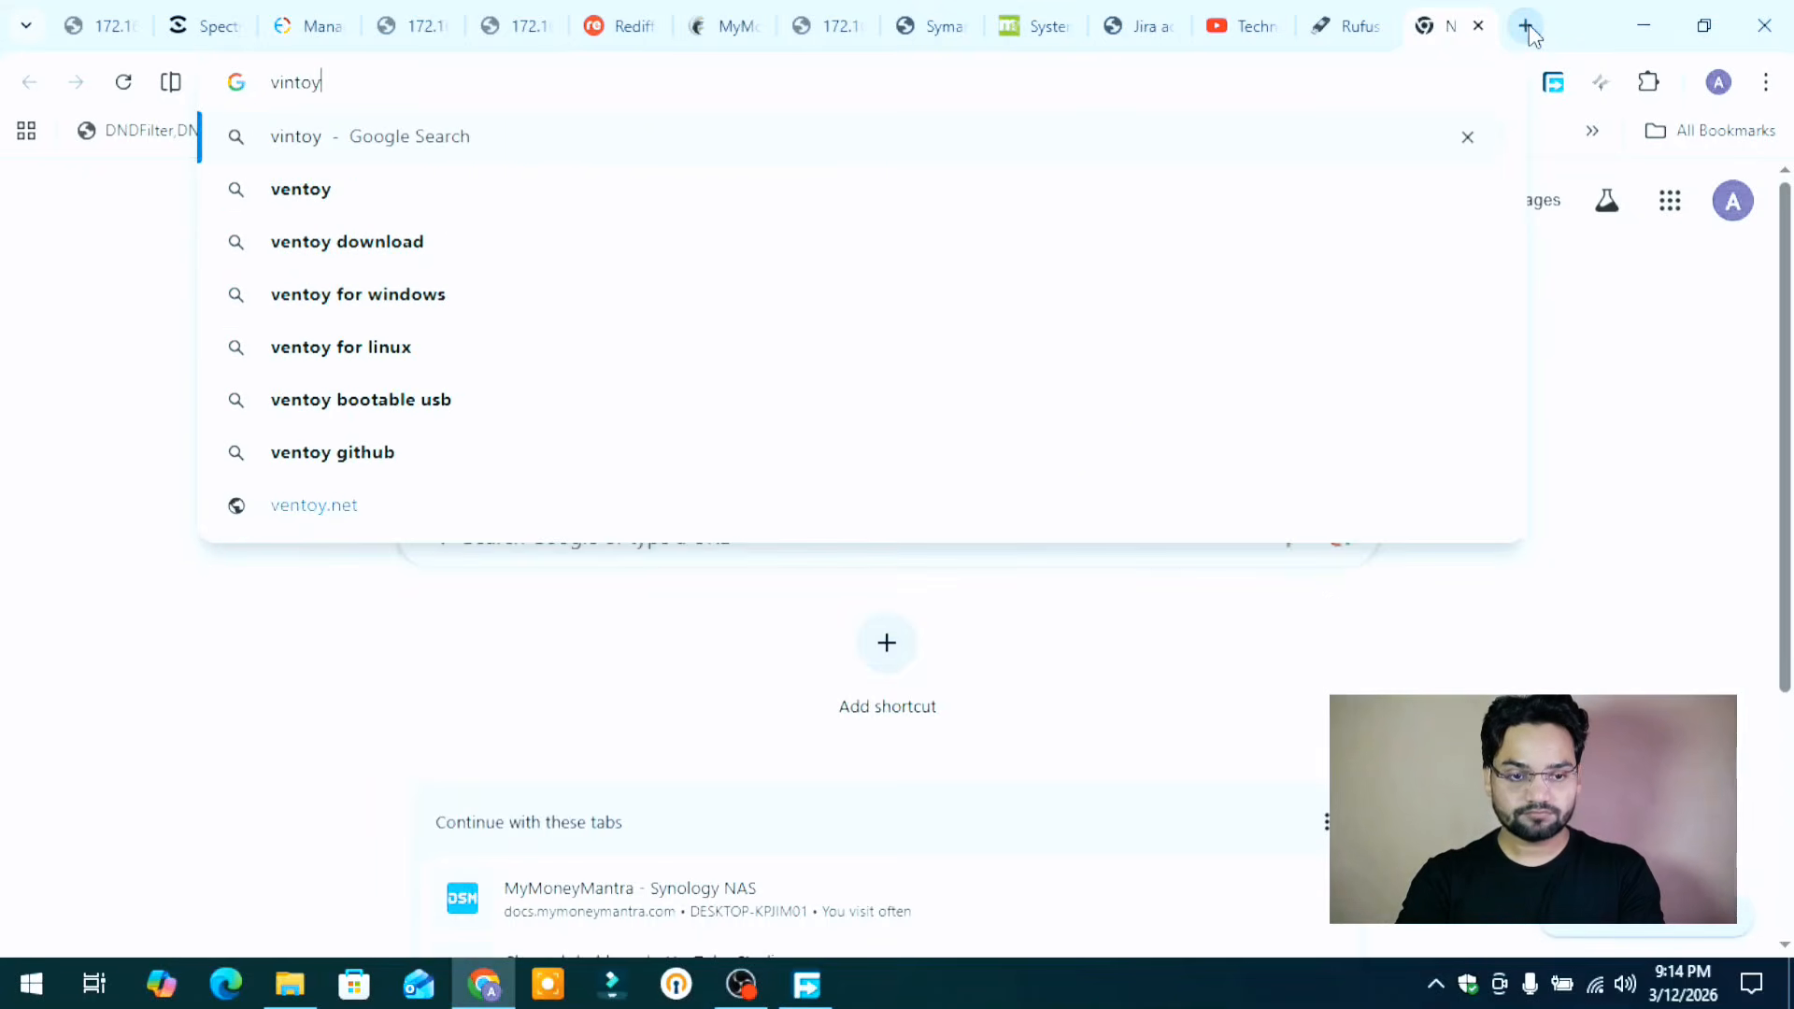
{"action": "key", "text": "Return"}
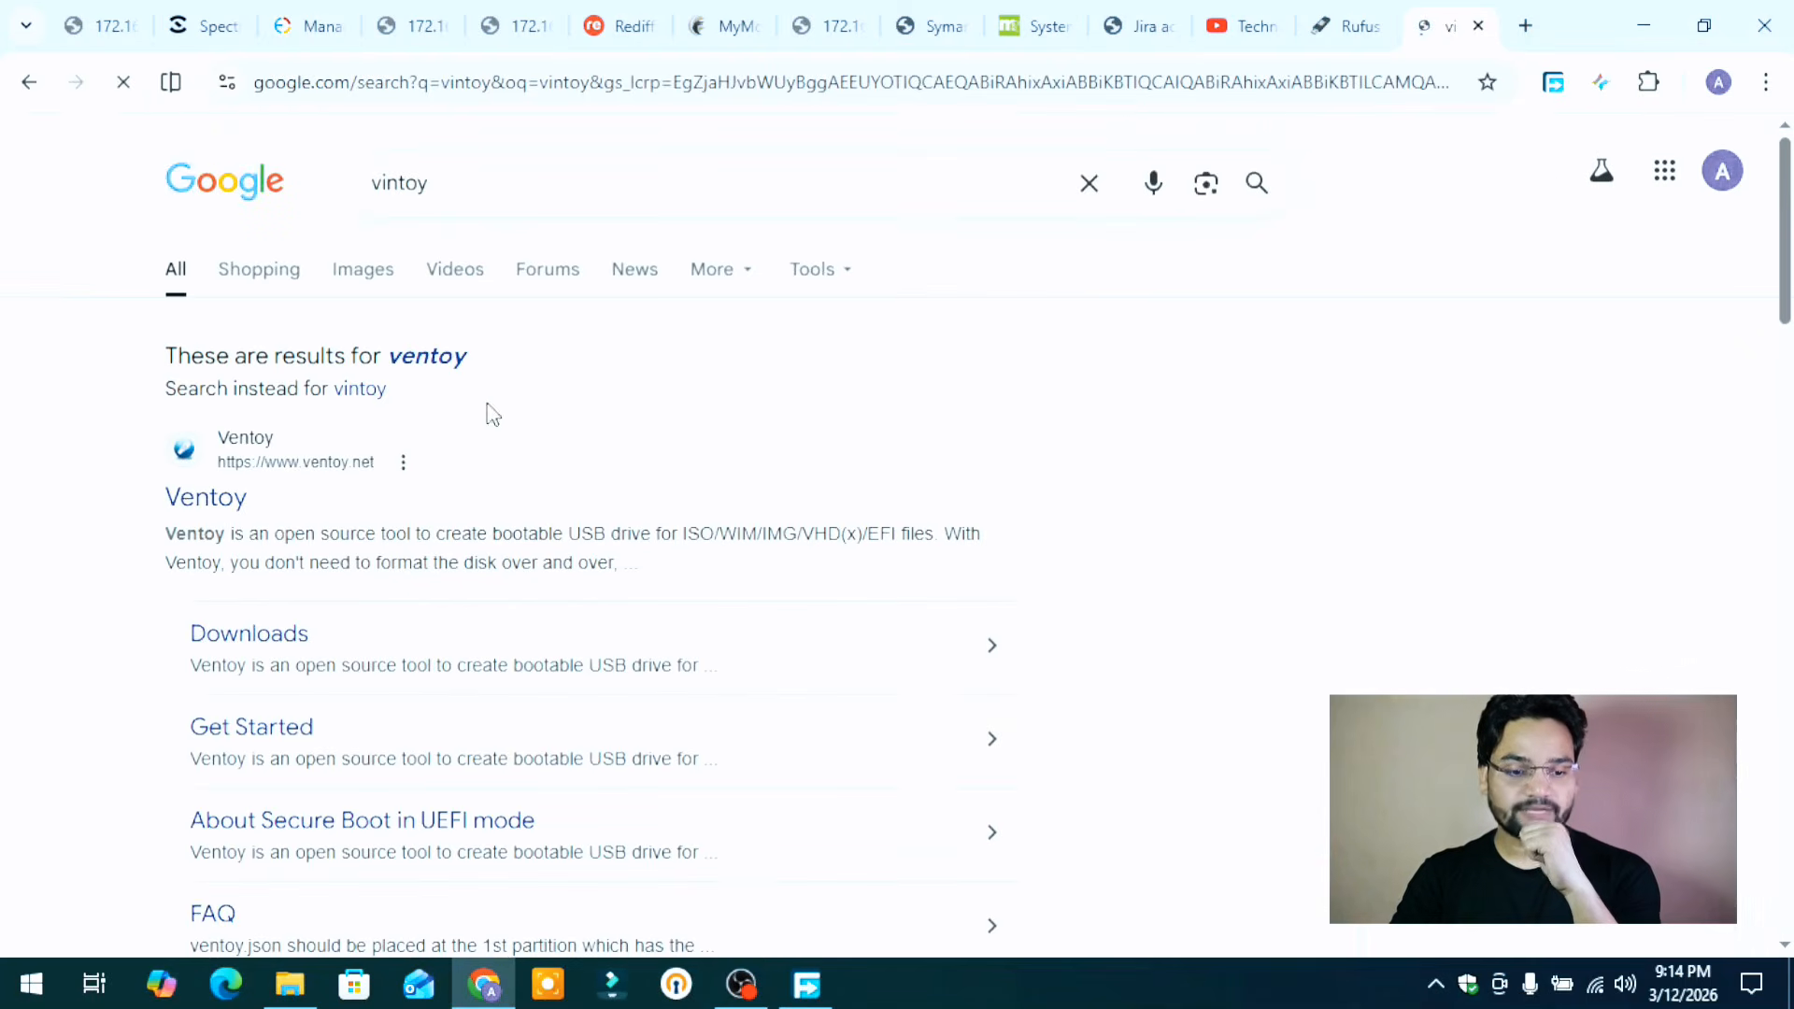
- Go to the download page of the official Ventoy website and download ventoy-1.1.10-windows.zip through SourceForge
{"action": "left_click", "coordinate": [207, 498]}
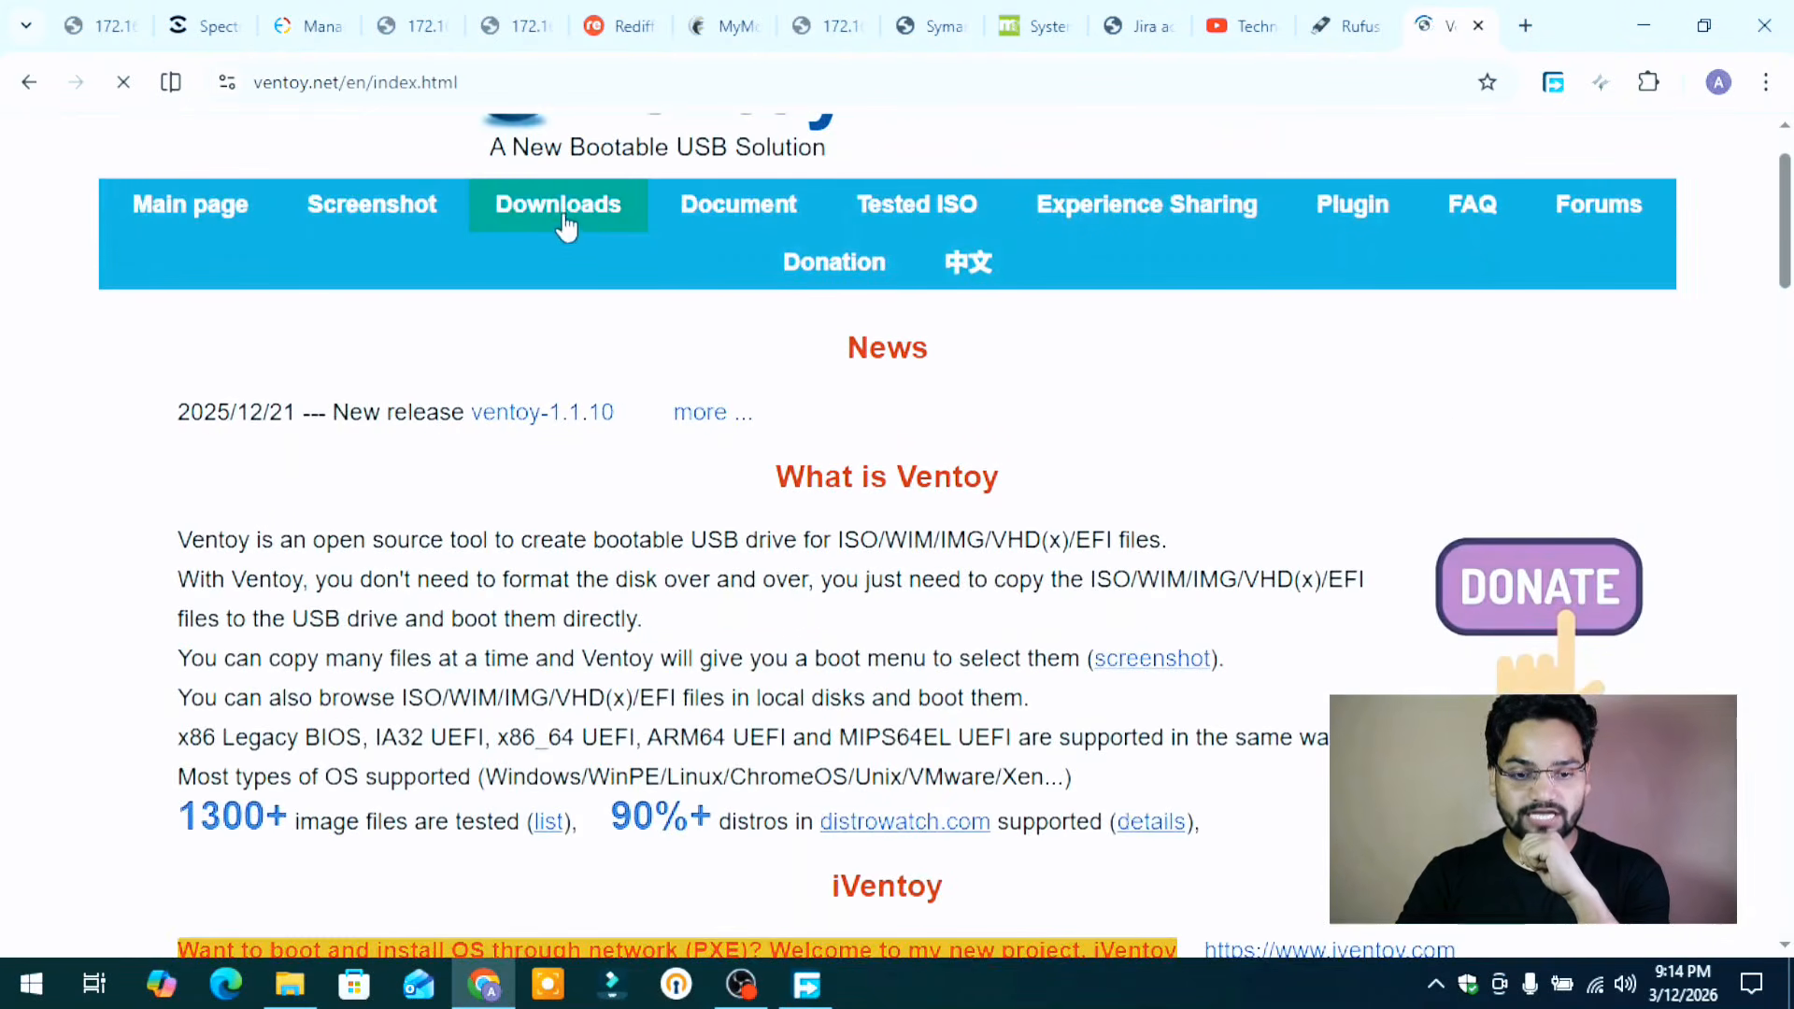
{"action": "left_click", "coordinate": [571, 224]}
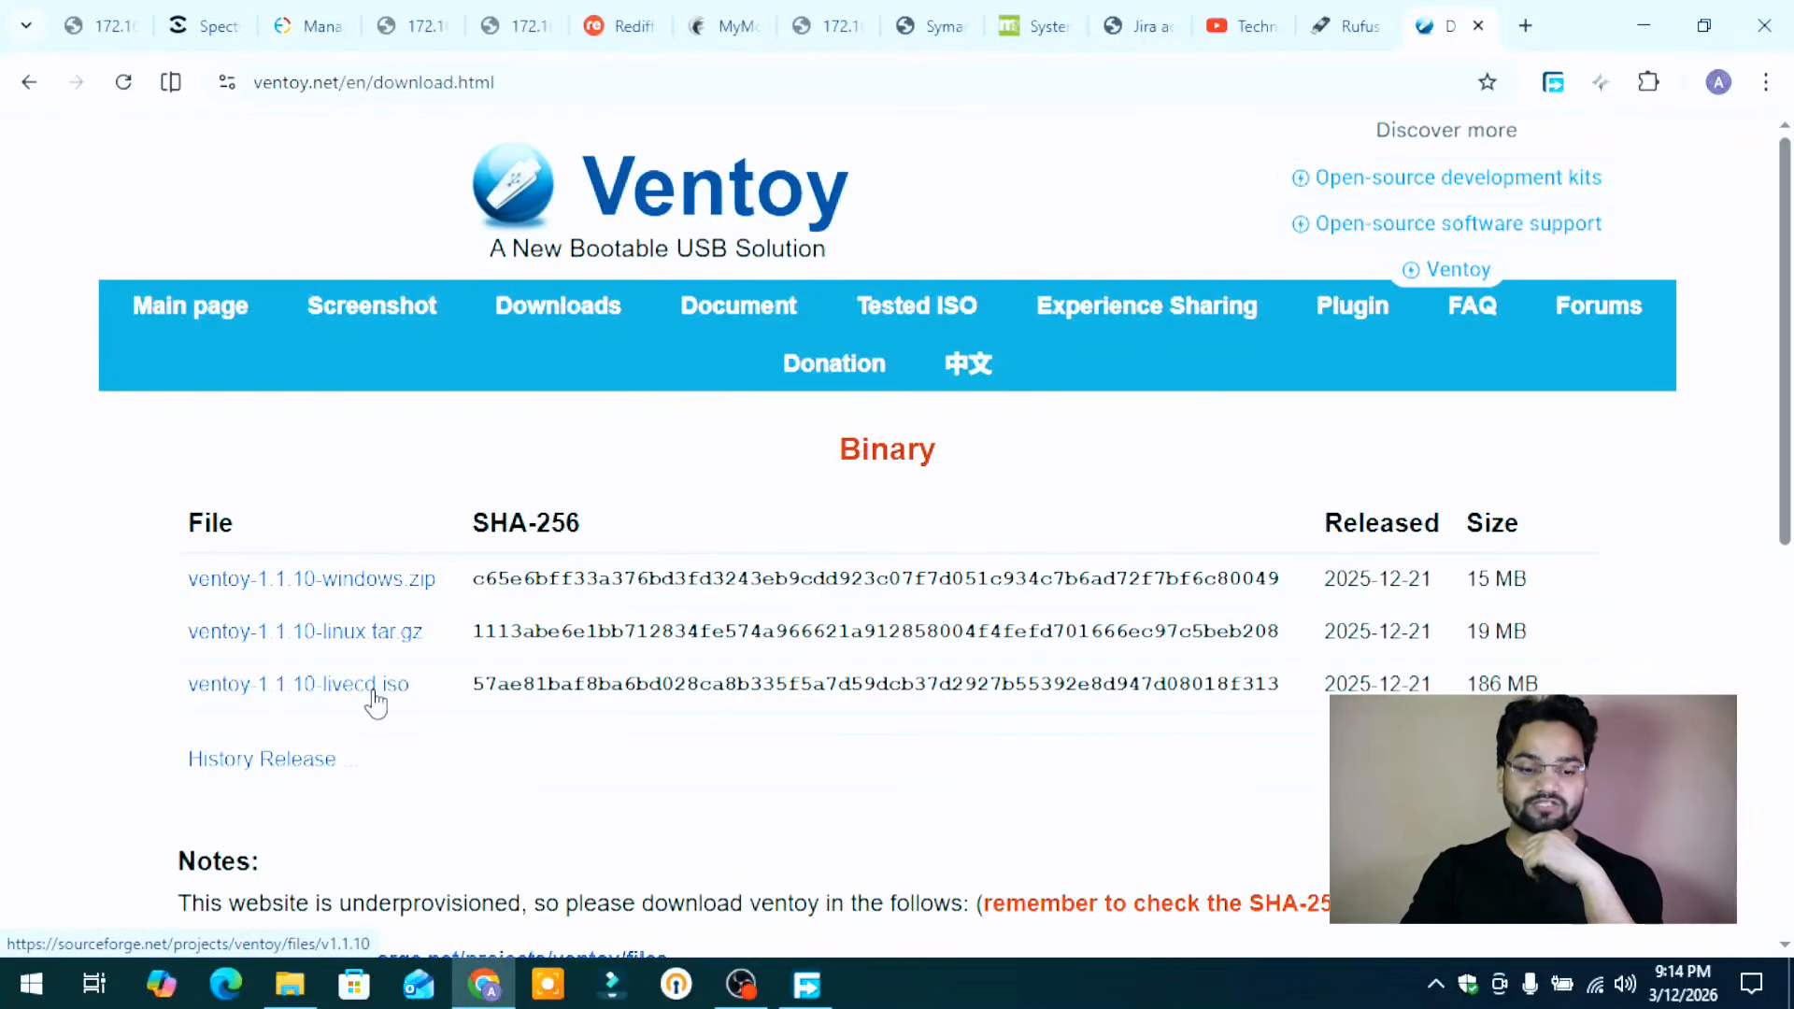
{"action": "left_click", "coordinate": [336, 587]}
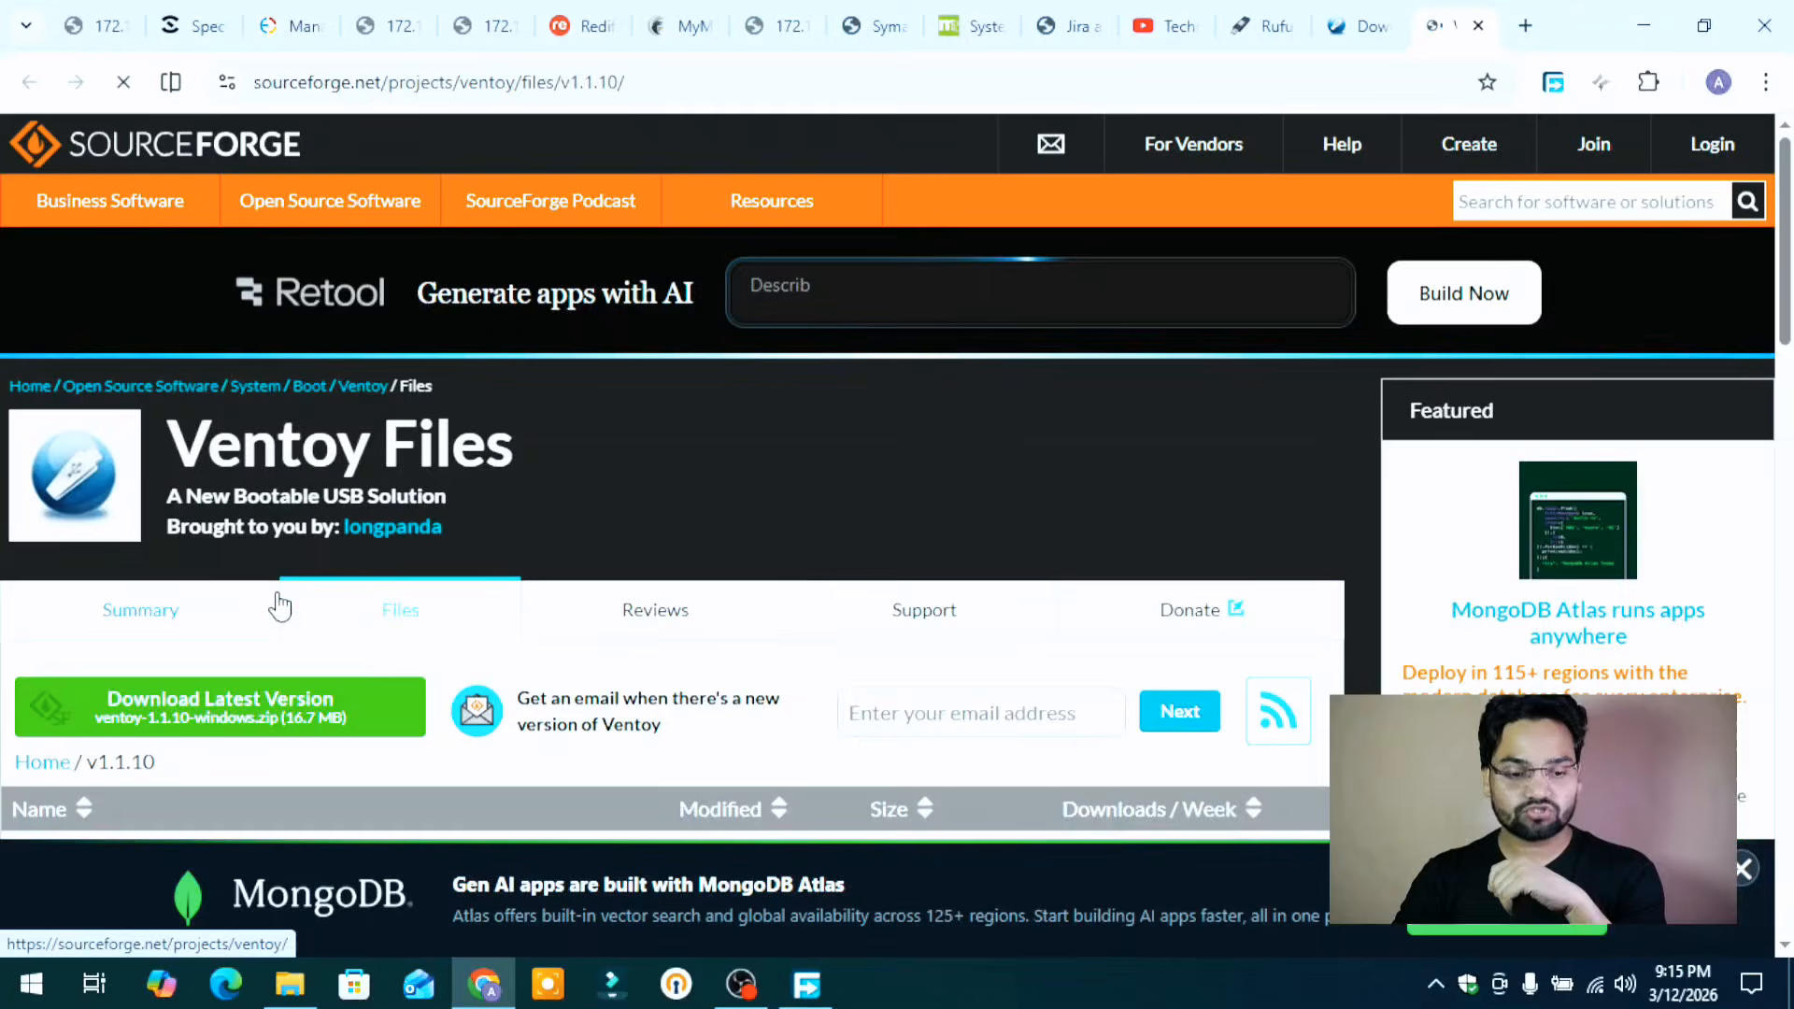
{"action": "left_click", "coordinate": [280, 605]}
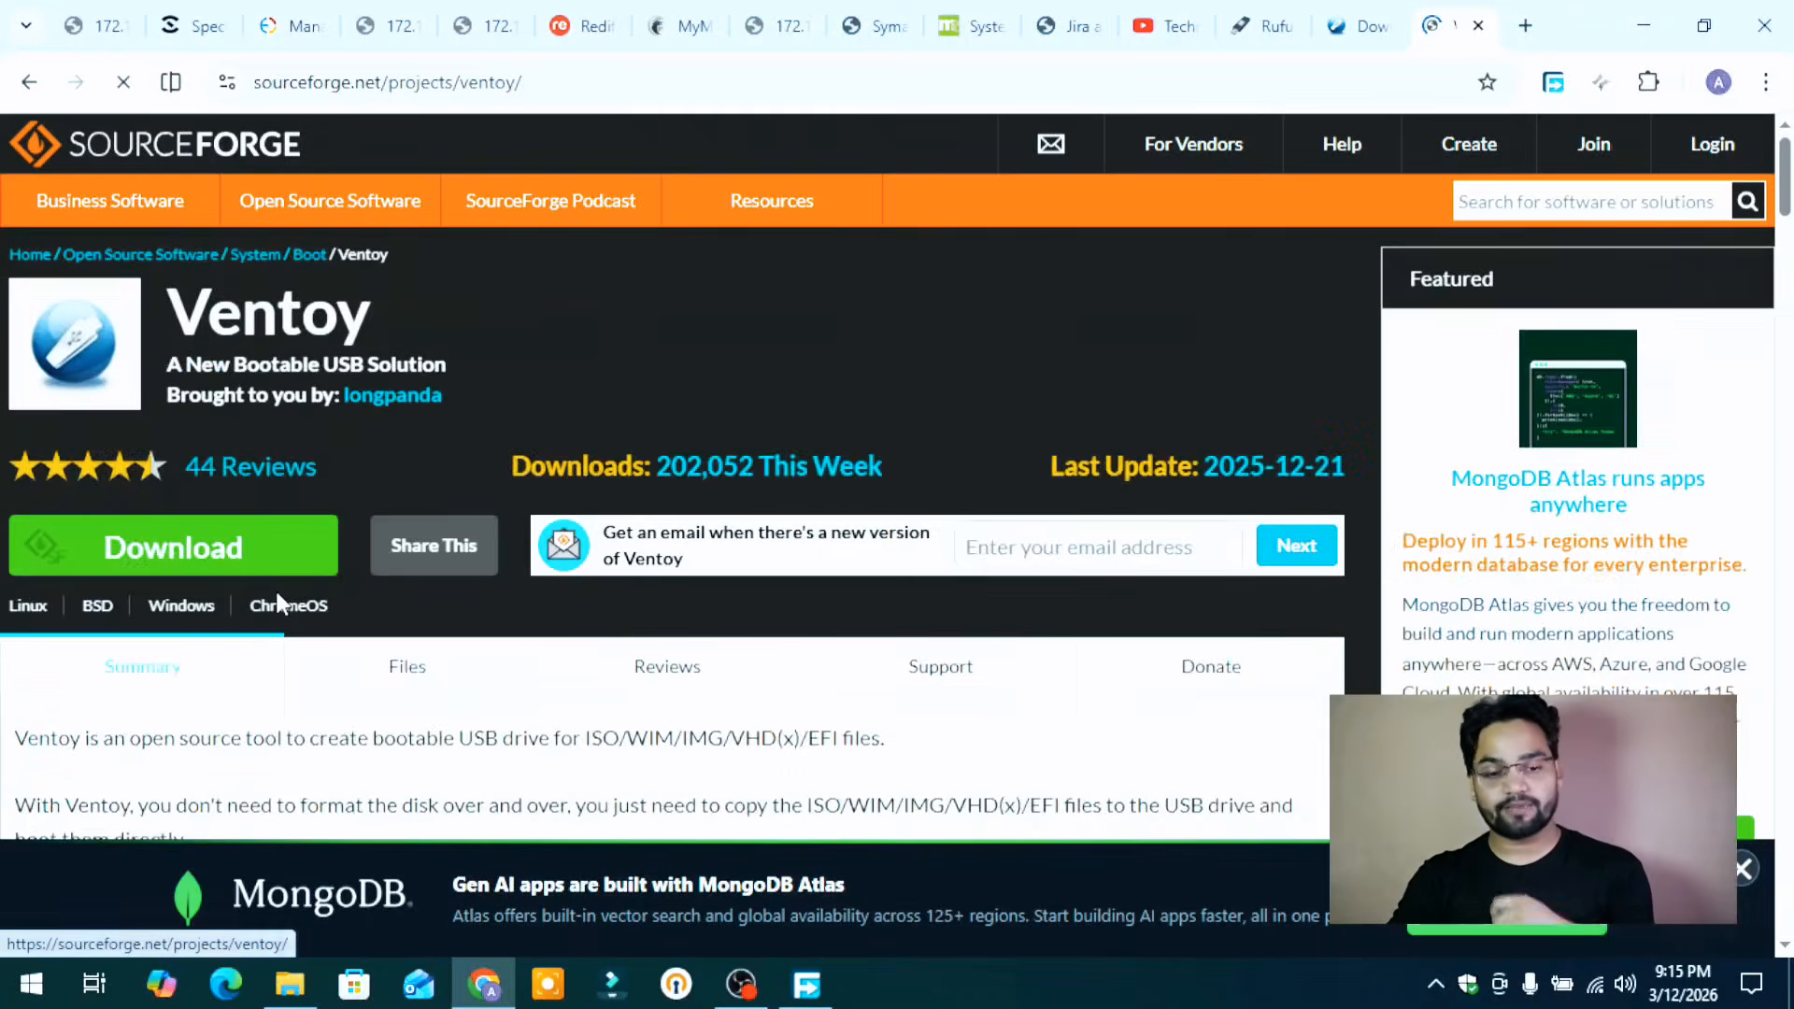
{"action": "left_click", "coordinate": [262, 690]}
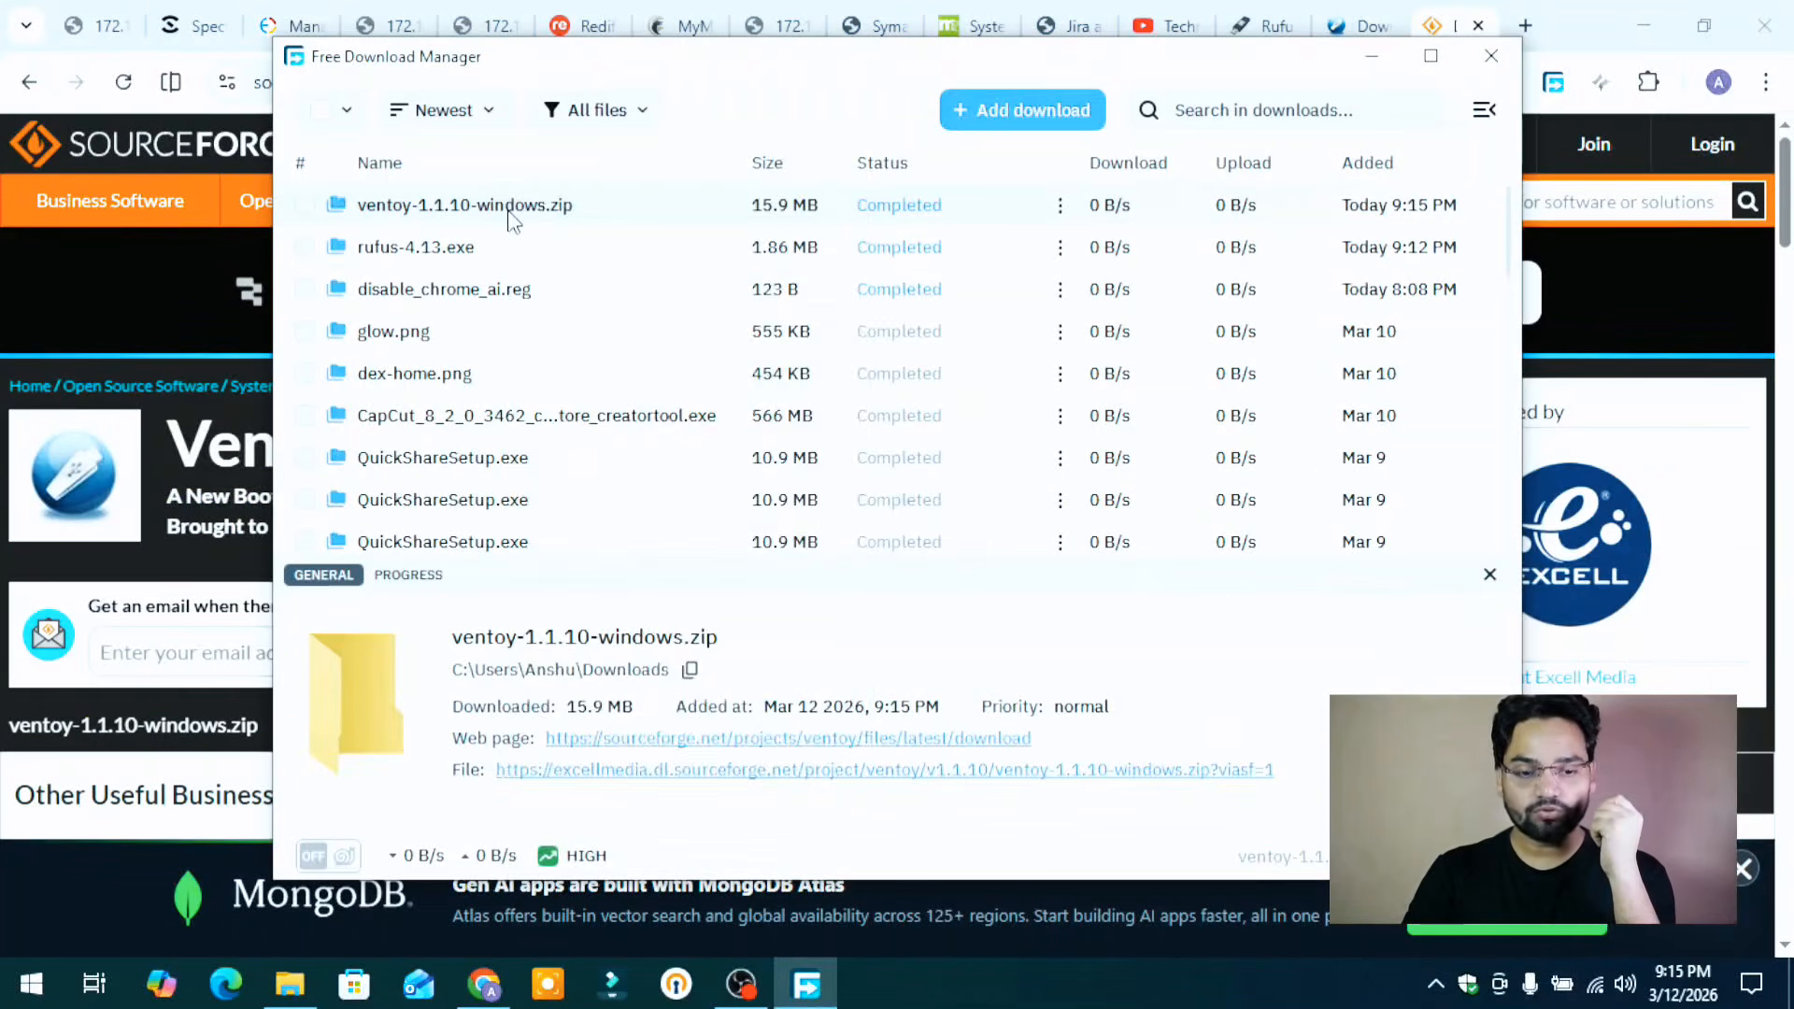
- Show the downloaded Ventoy archive in its folder and extract it to a ventoy-1.1.10-windows subfolder
{"action": "right_click", "coordinate": [512, 220]}
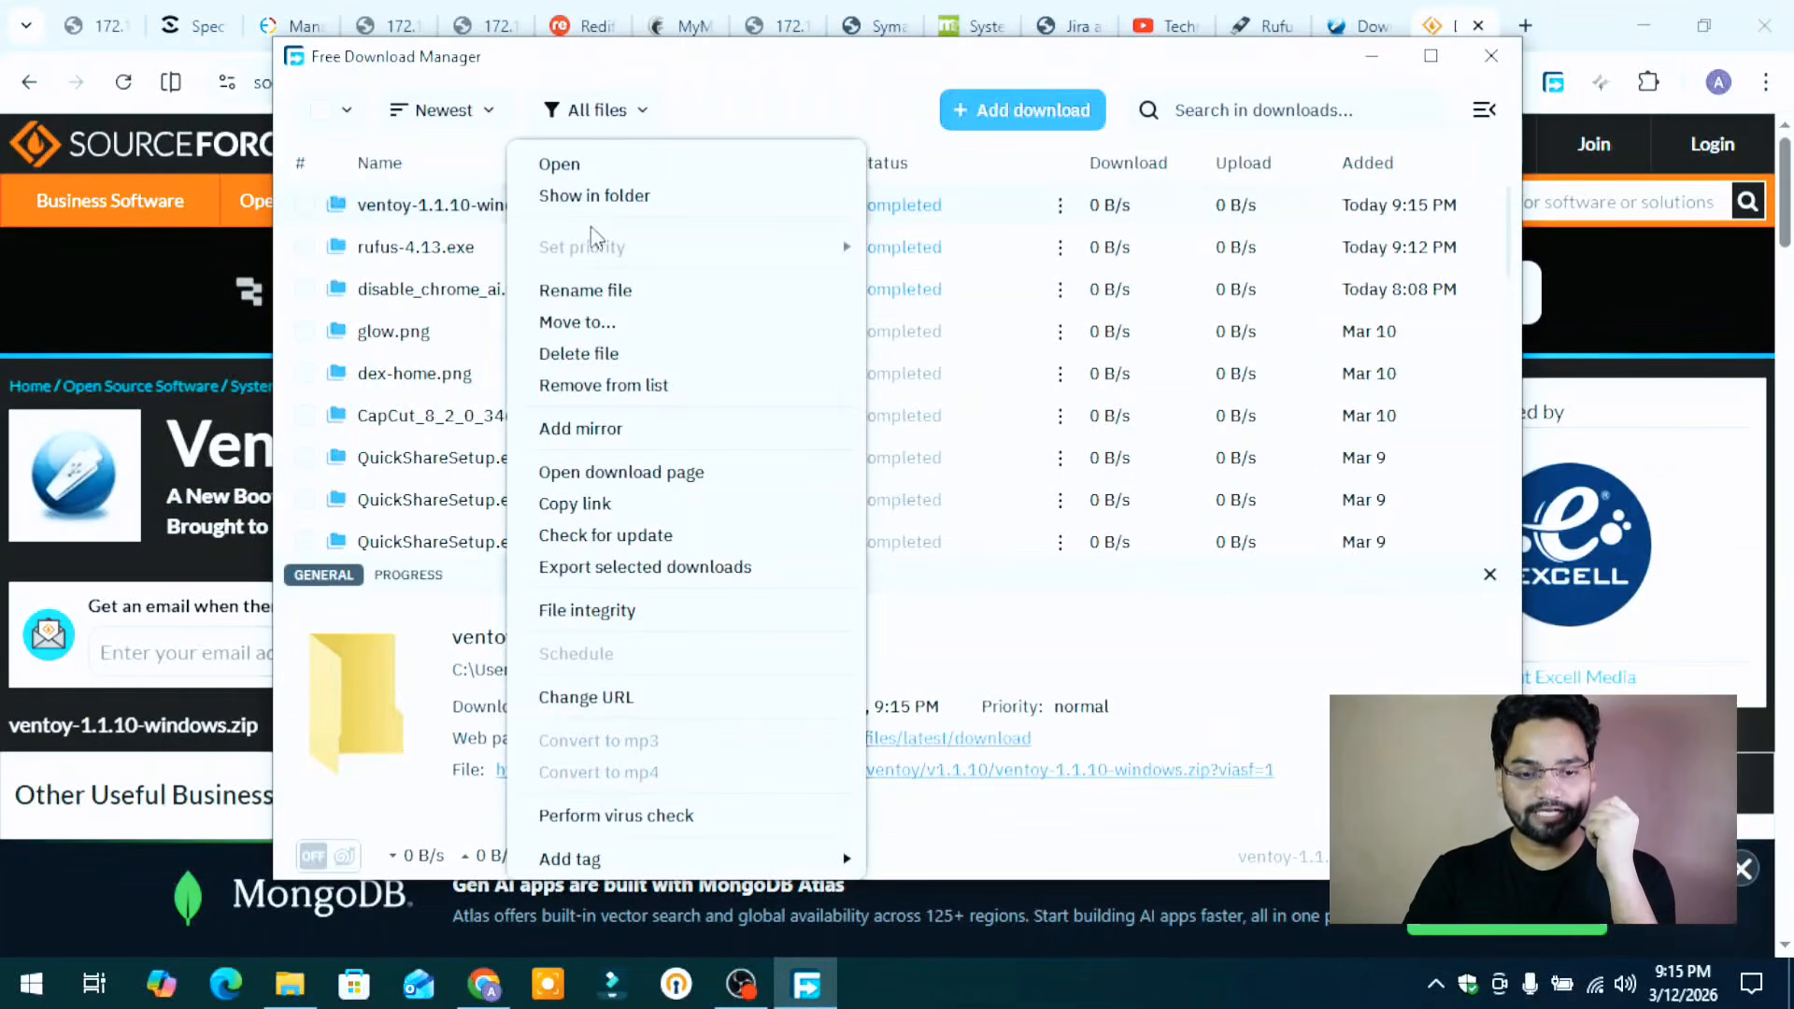
{"action": "left_click", "coordinate": [593, 196]}
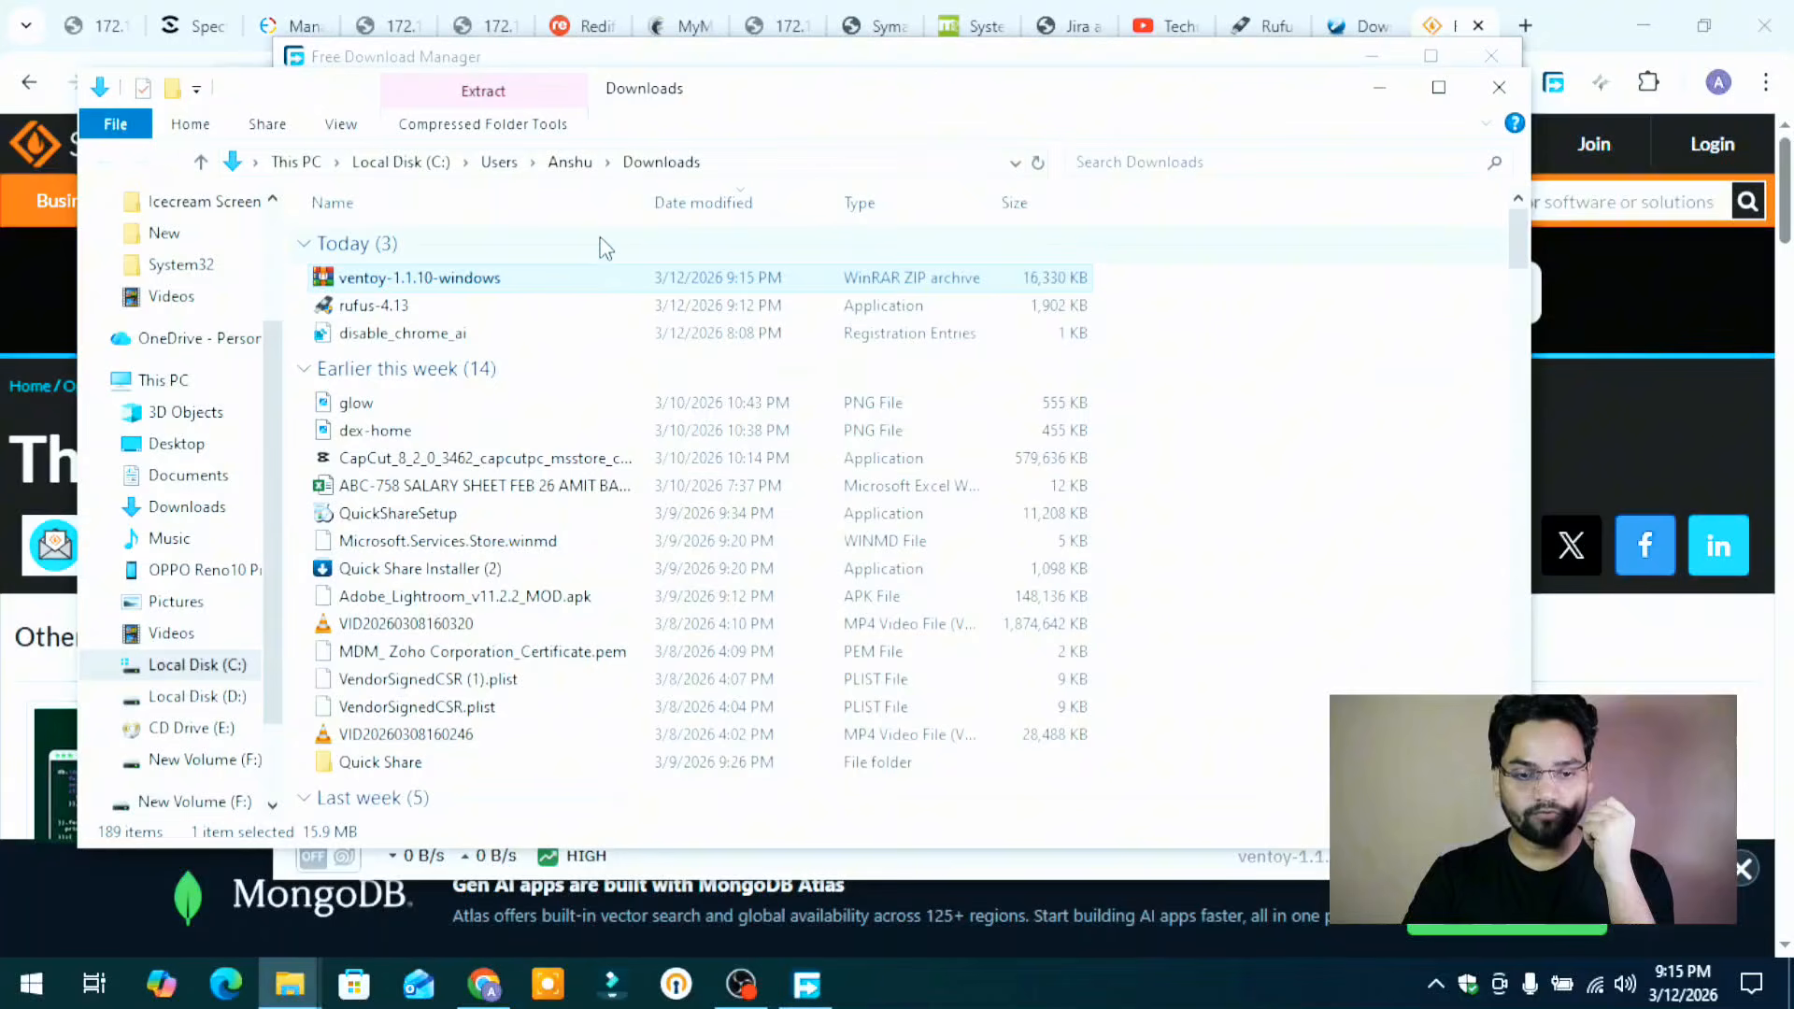
{"action": "right_click", "coordinate": [413, 279]}
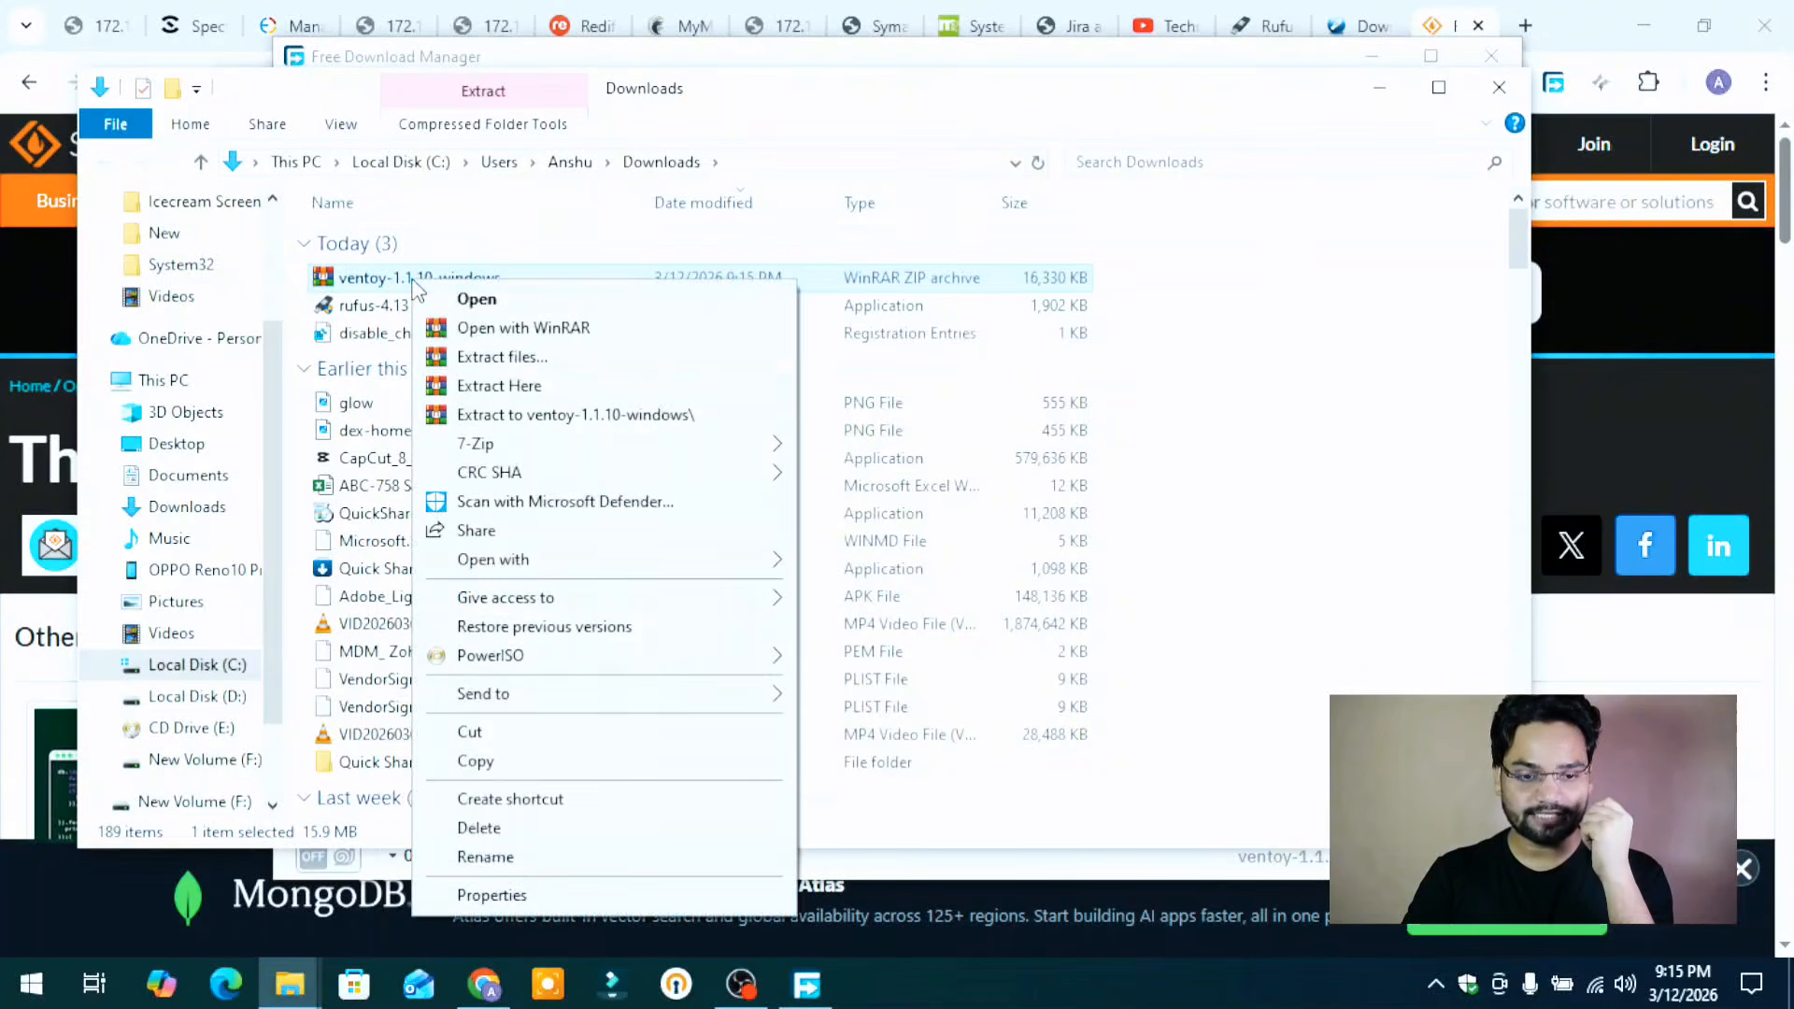
{"action": "left_click", "coordinate": [512, 414]}
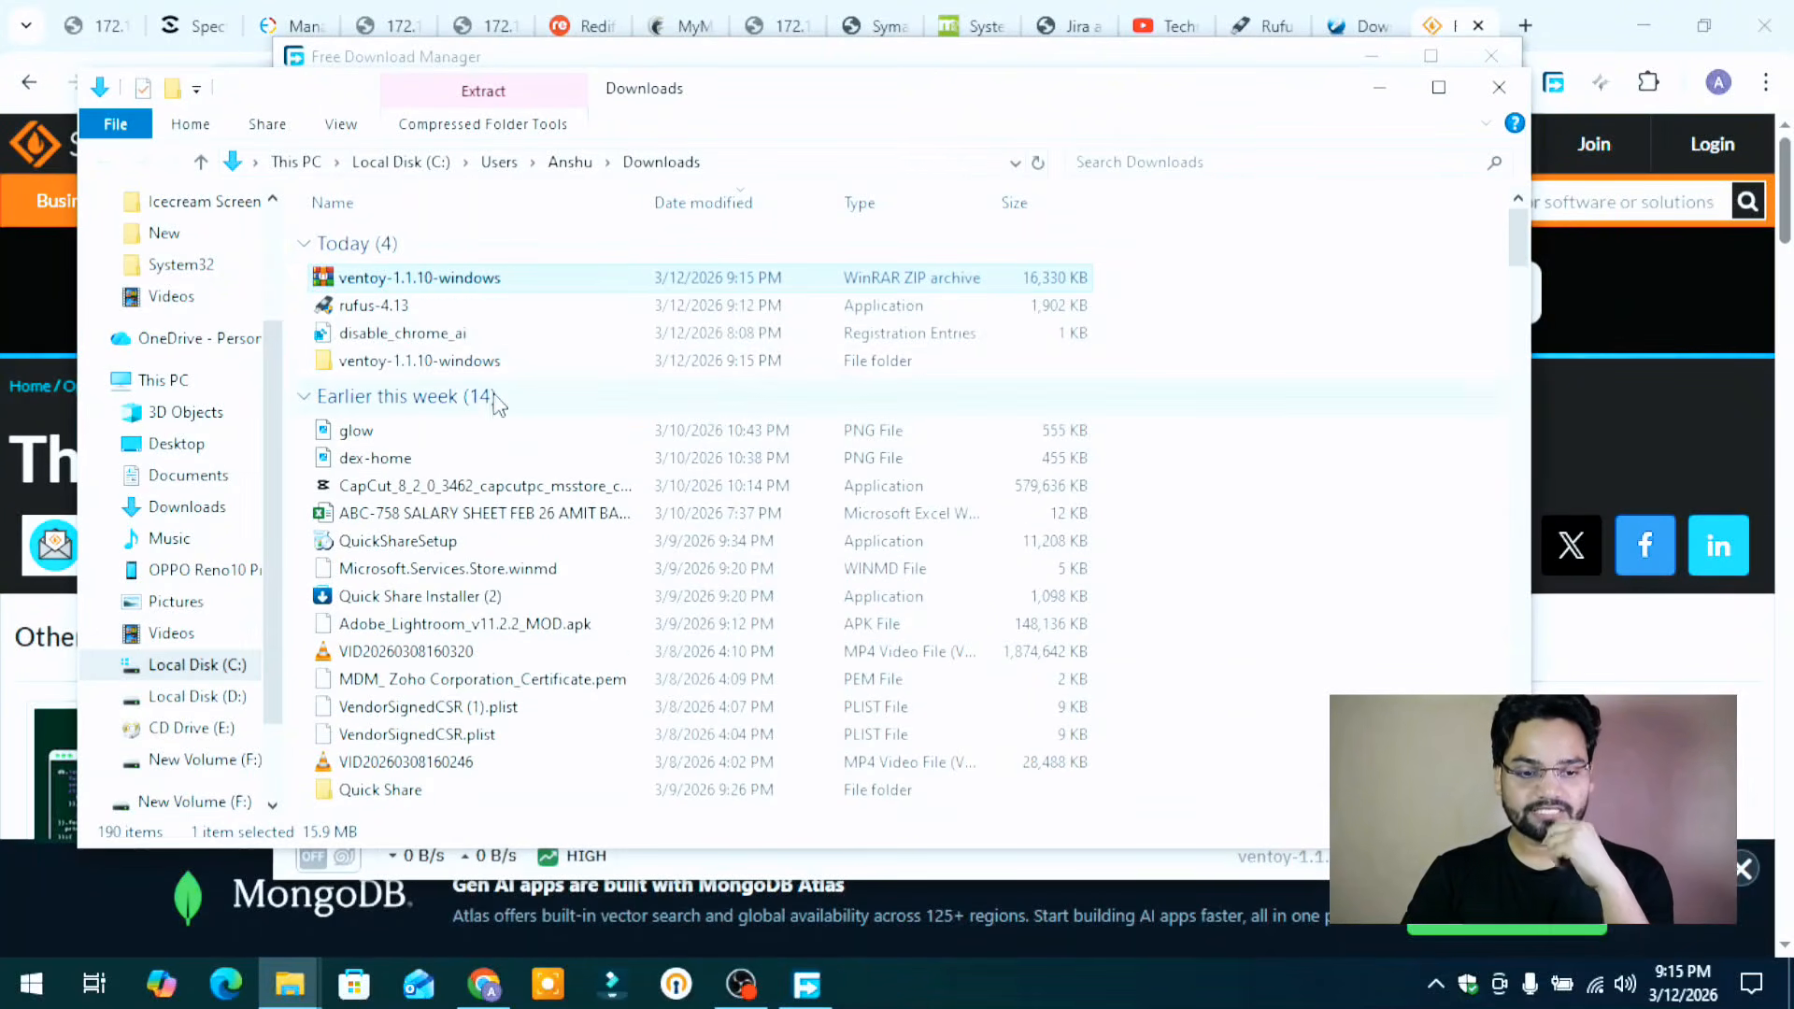
- Run Ventoy2Disk from the extracted ventoy-1.1.10 folder with the 64GB SanDisk USB drive F: as the device
{"action": "double_click", "coordinate": [382, 364]}
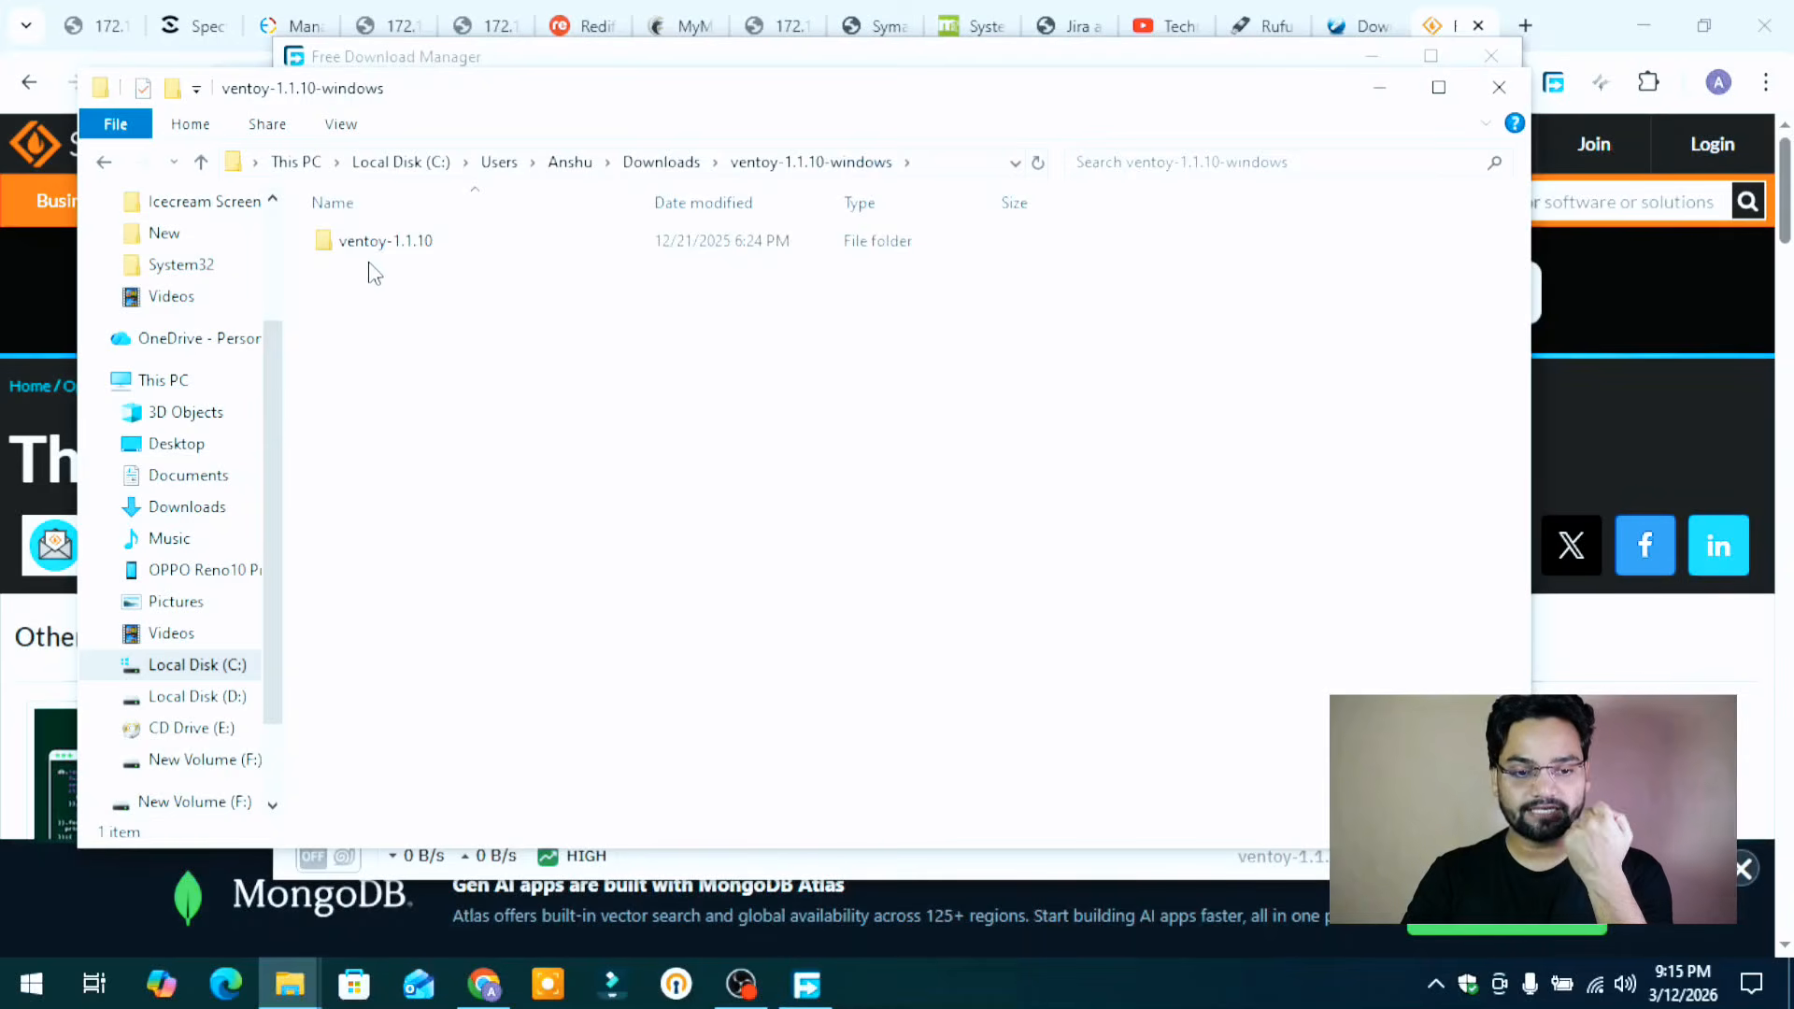
{"action": "double_click", "coordinate": [374, 241]}
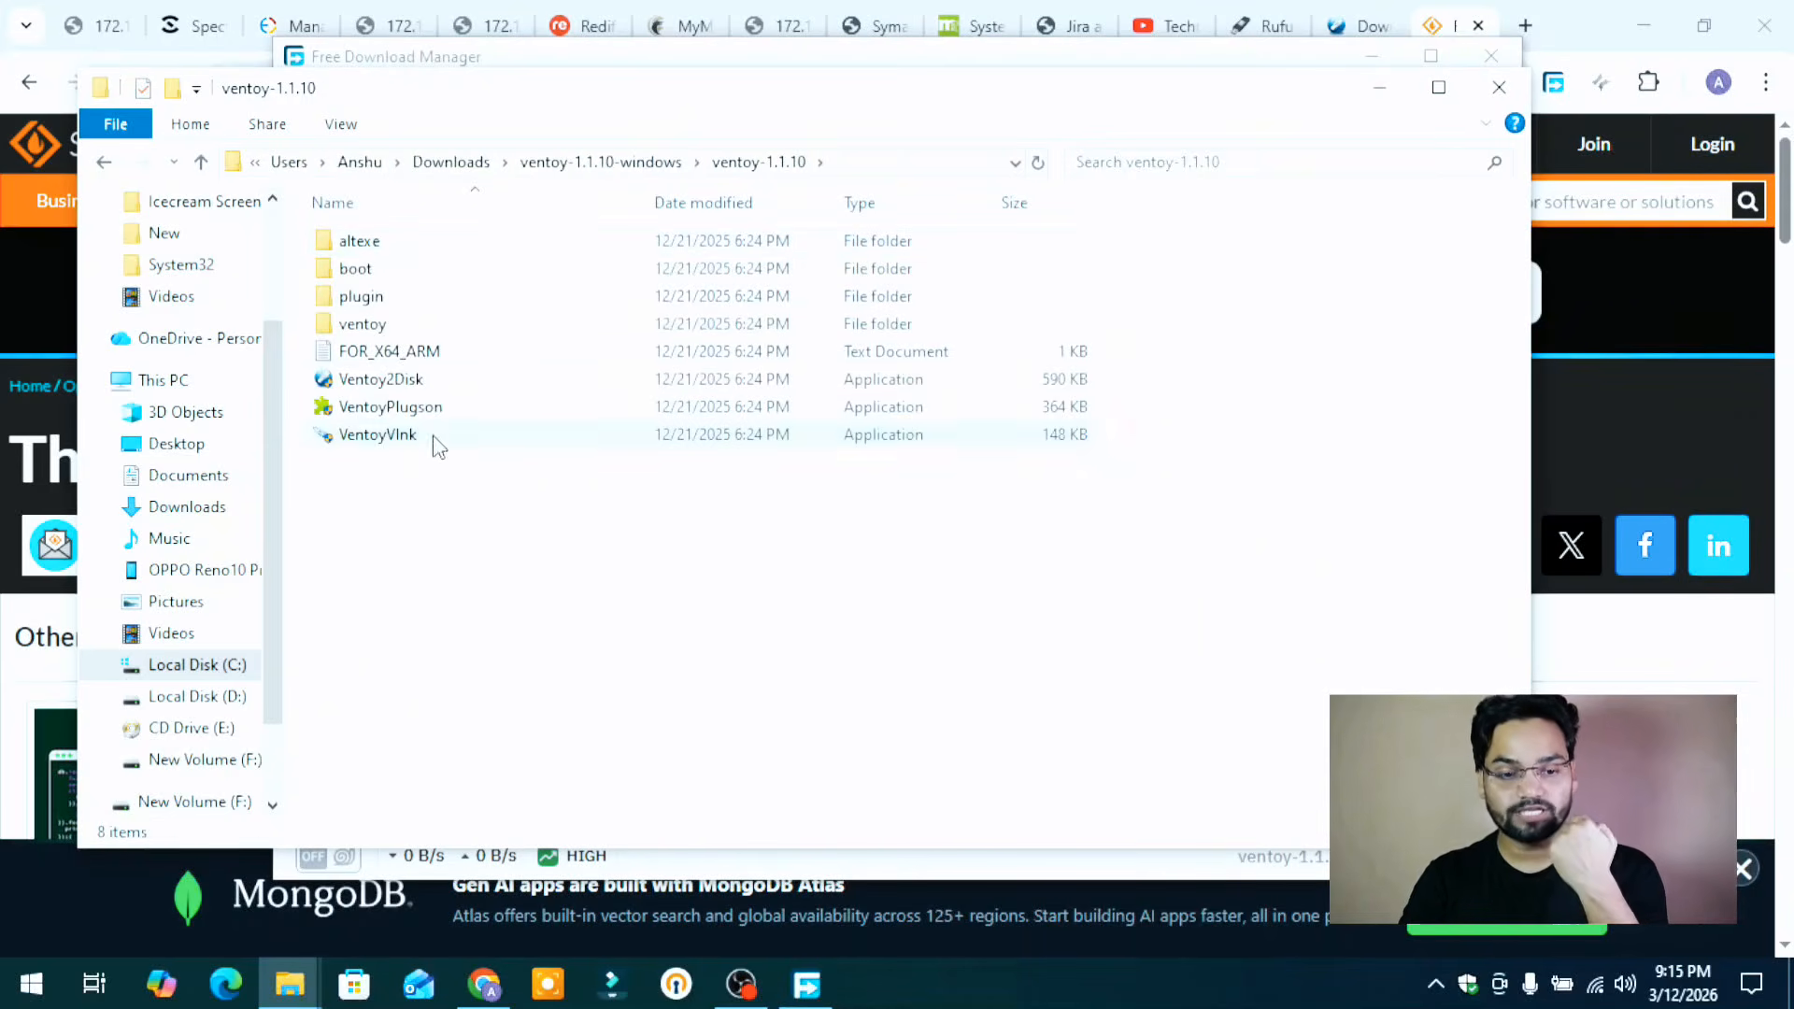
{"action": "double_click", "coordinate": [480, 384]}
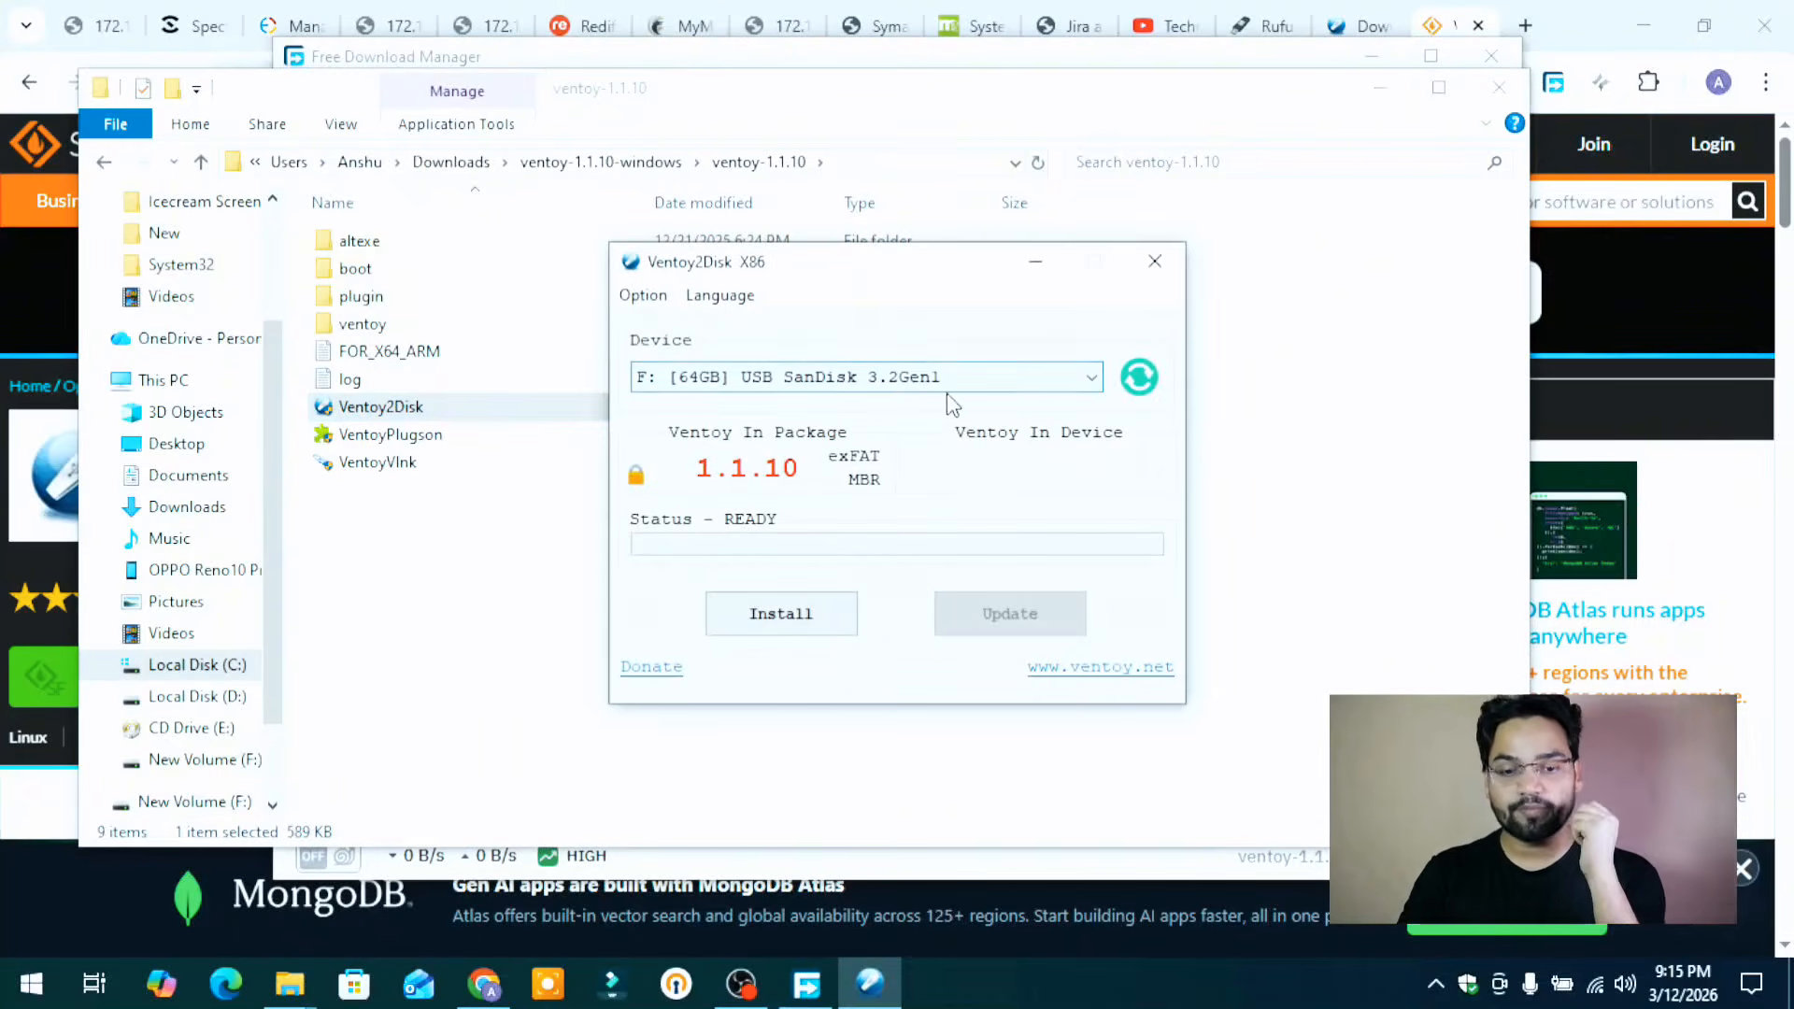
{"action": "left_click", "coordinate": [889, 376]}
{"action": "left_click", "coordinate": [890, 378]}
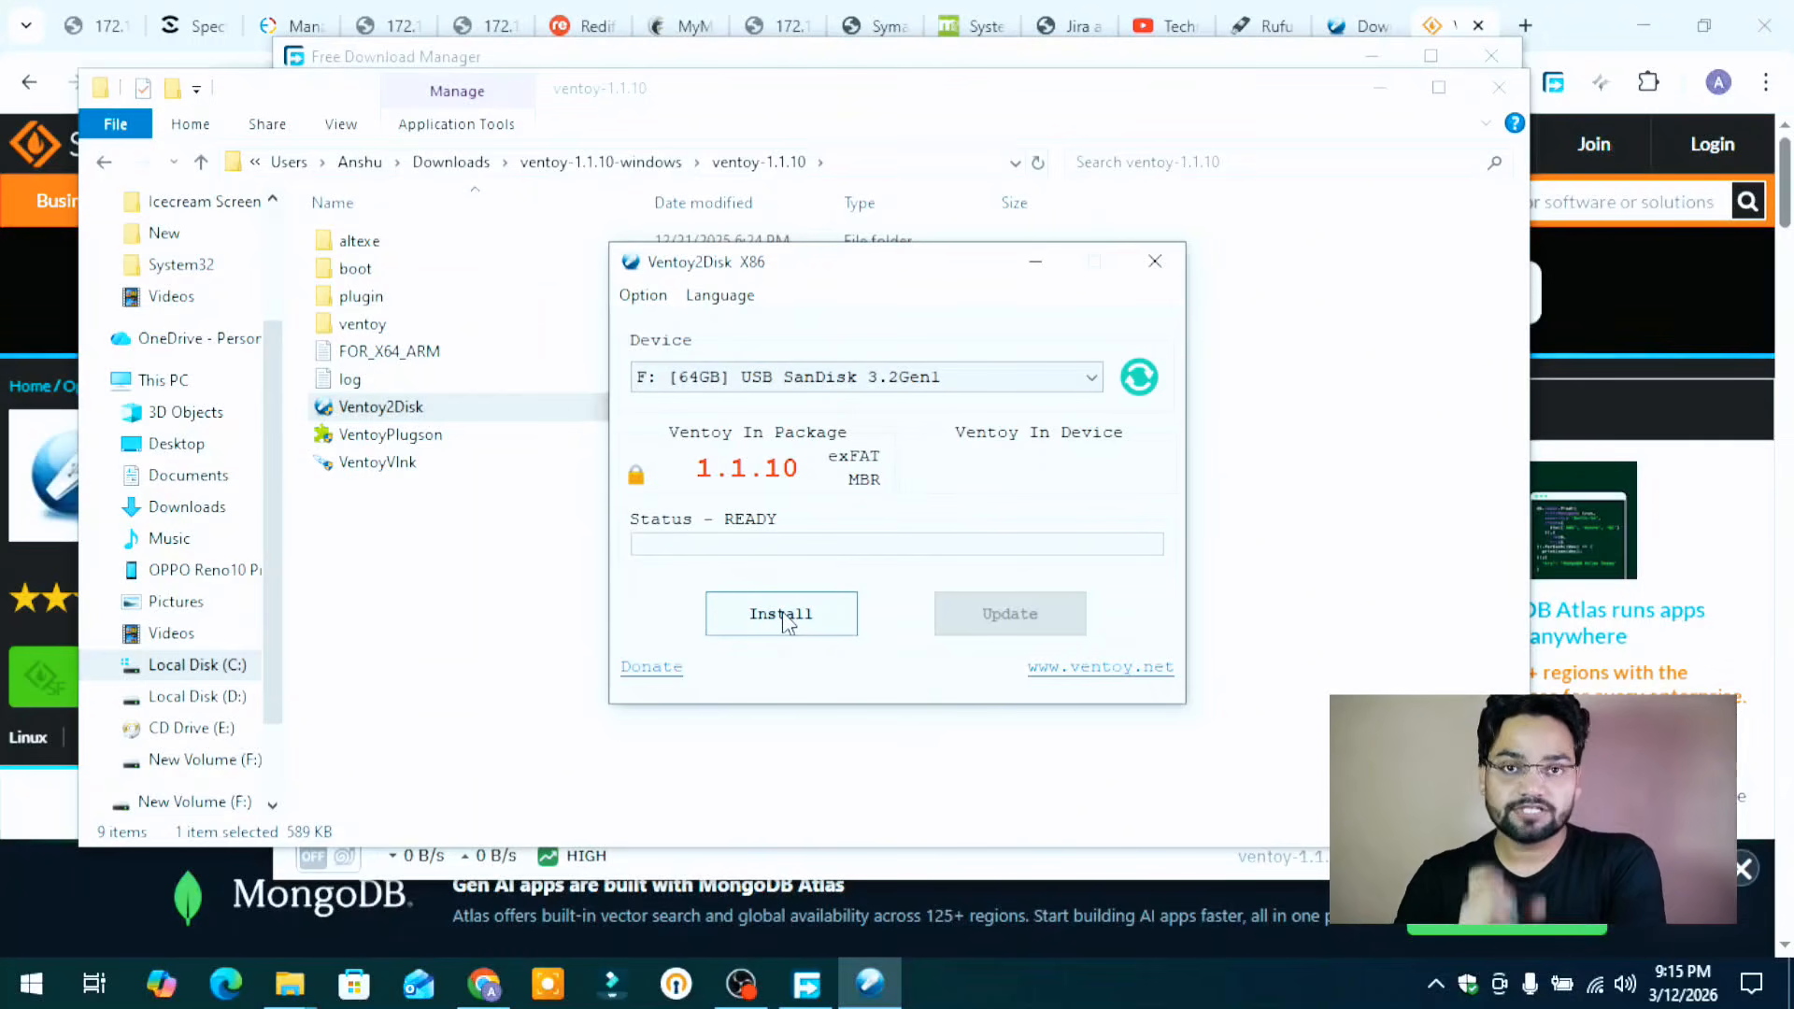
- Examine the Secure Boot Support and Partition Style options of Ventoy2Disk without changing them
{"action": "left_click", "coordinate": [654, 298]}
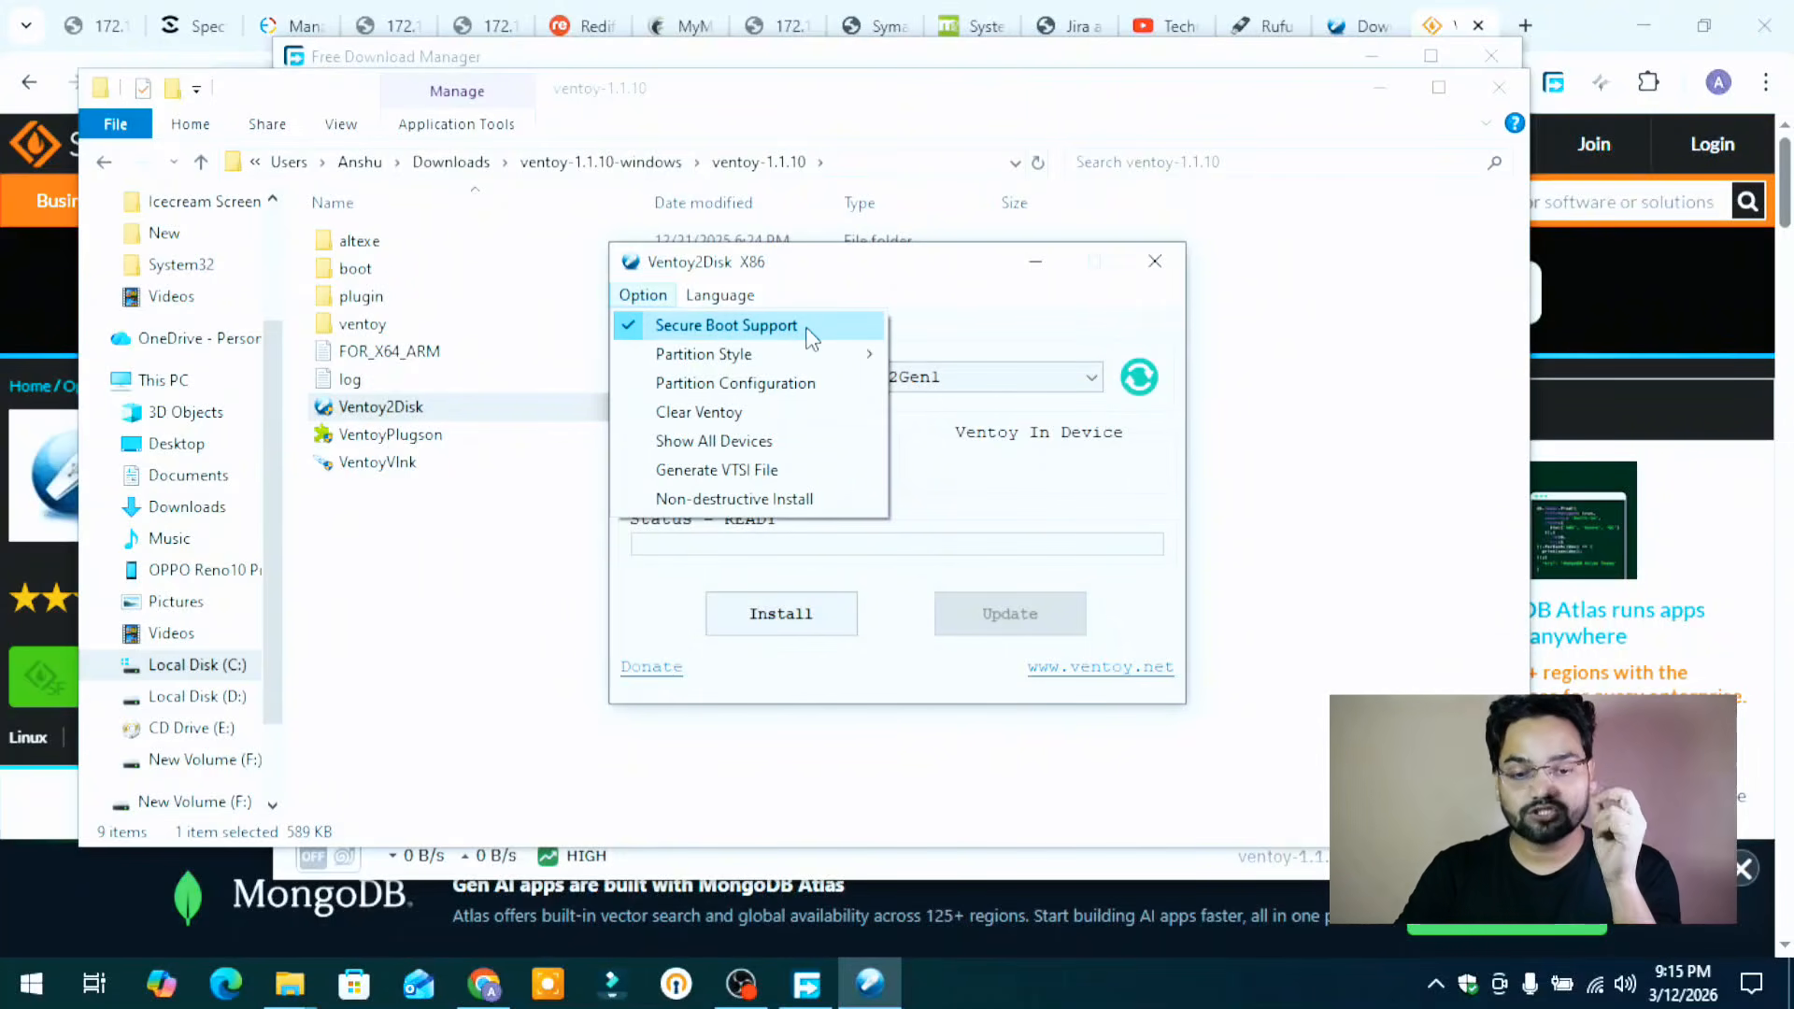
{"action": "mouse_move", "coordinate": [761, 355]}
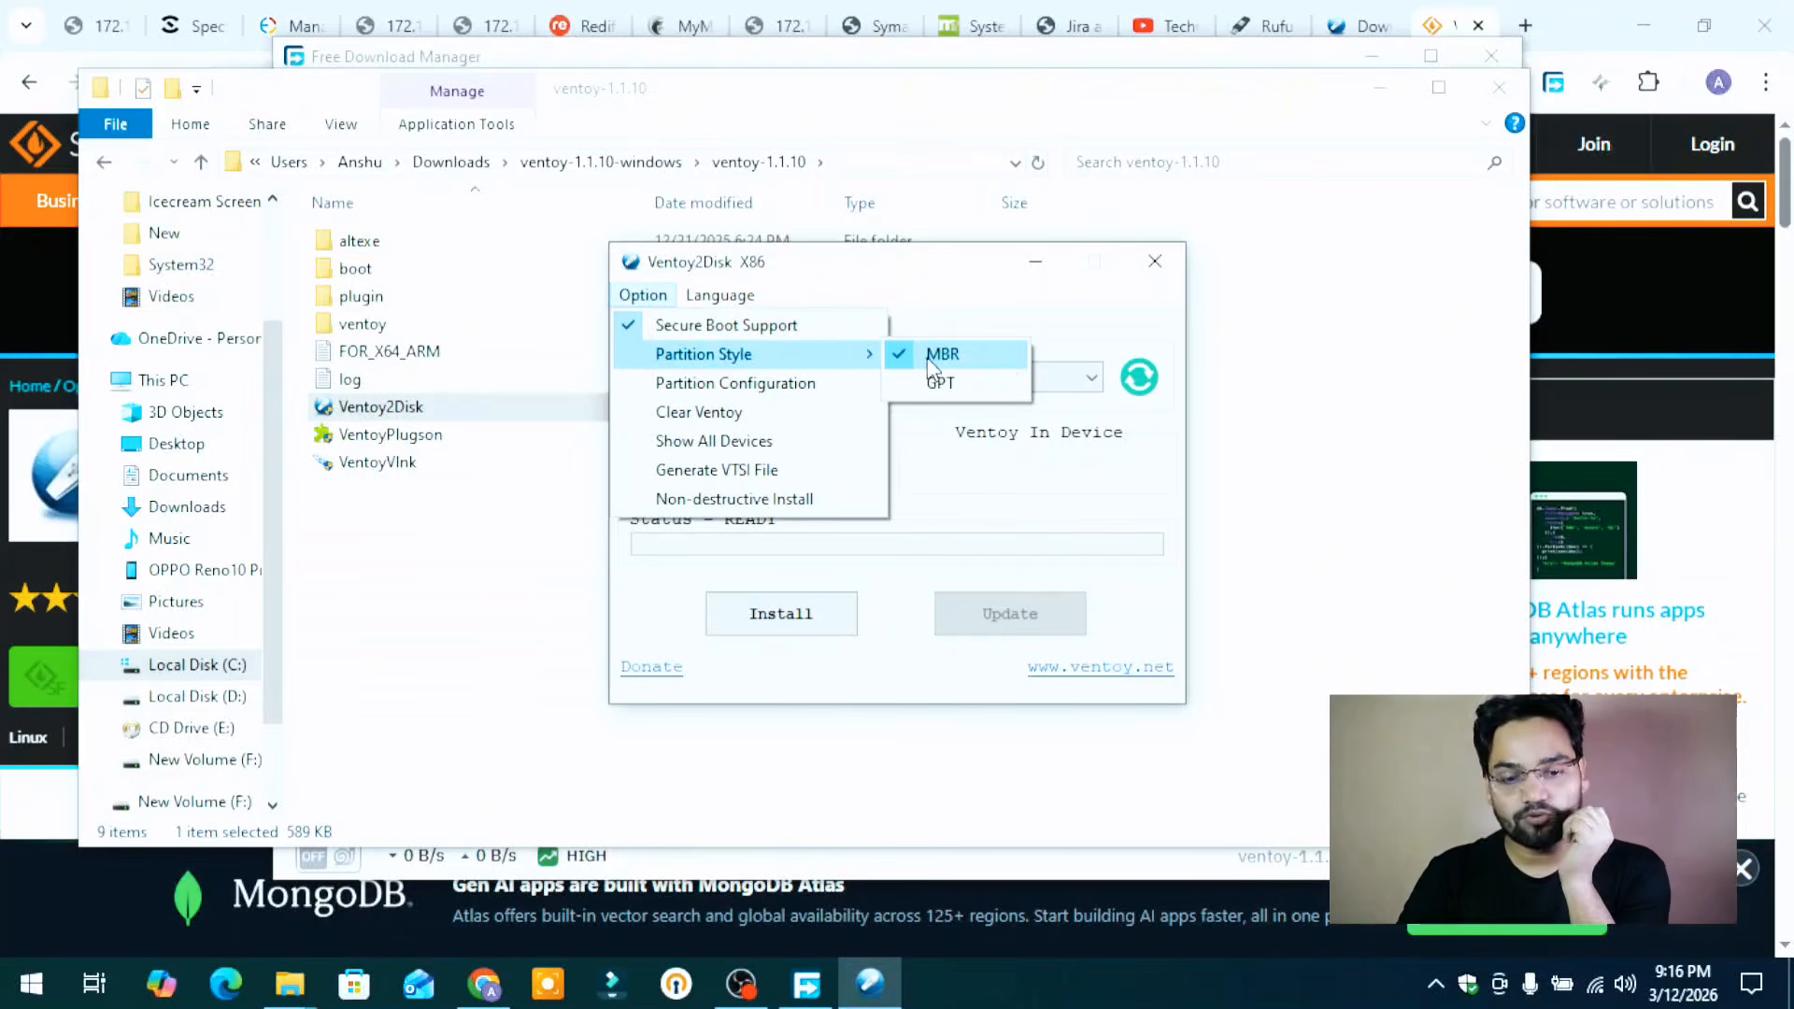
{"action": "left_click", "coordinate": [678, 617]}
- Install Ventoy on the SanDisk USB drive, accepting the formatting of the device and dismissing the completion message
{"action": "left_click", "coordinate": [755, 617]}
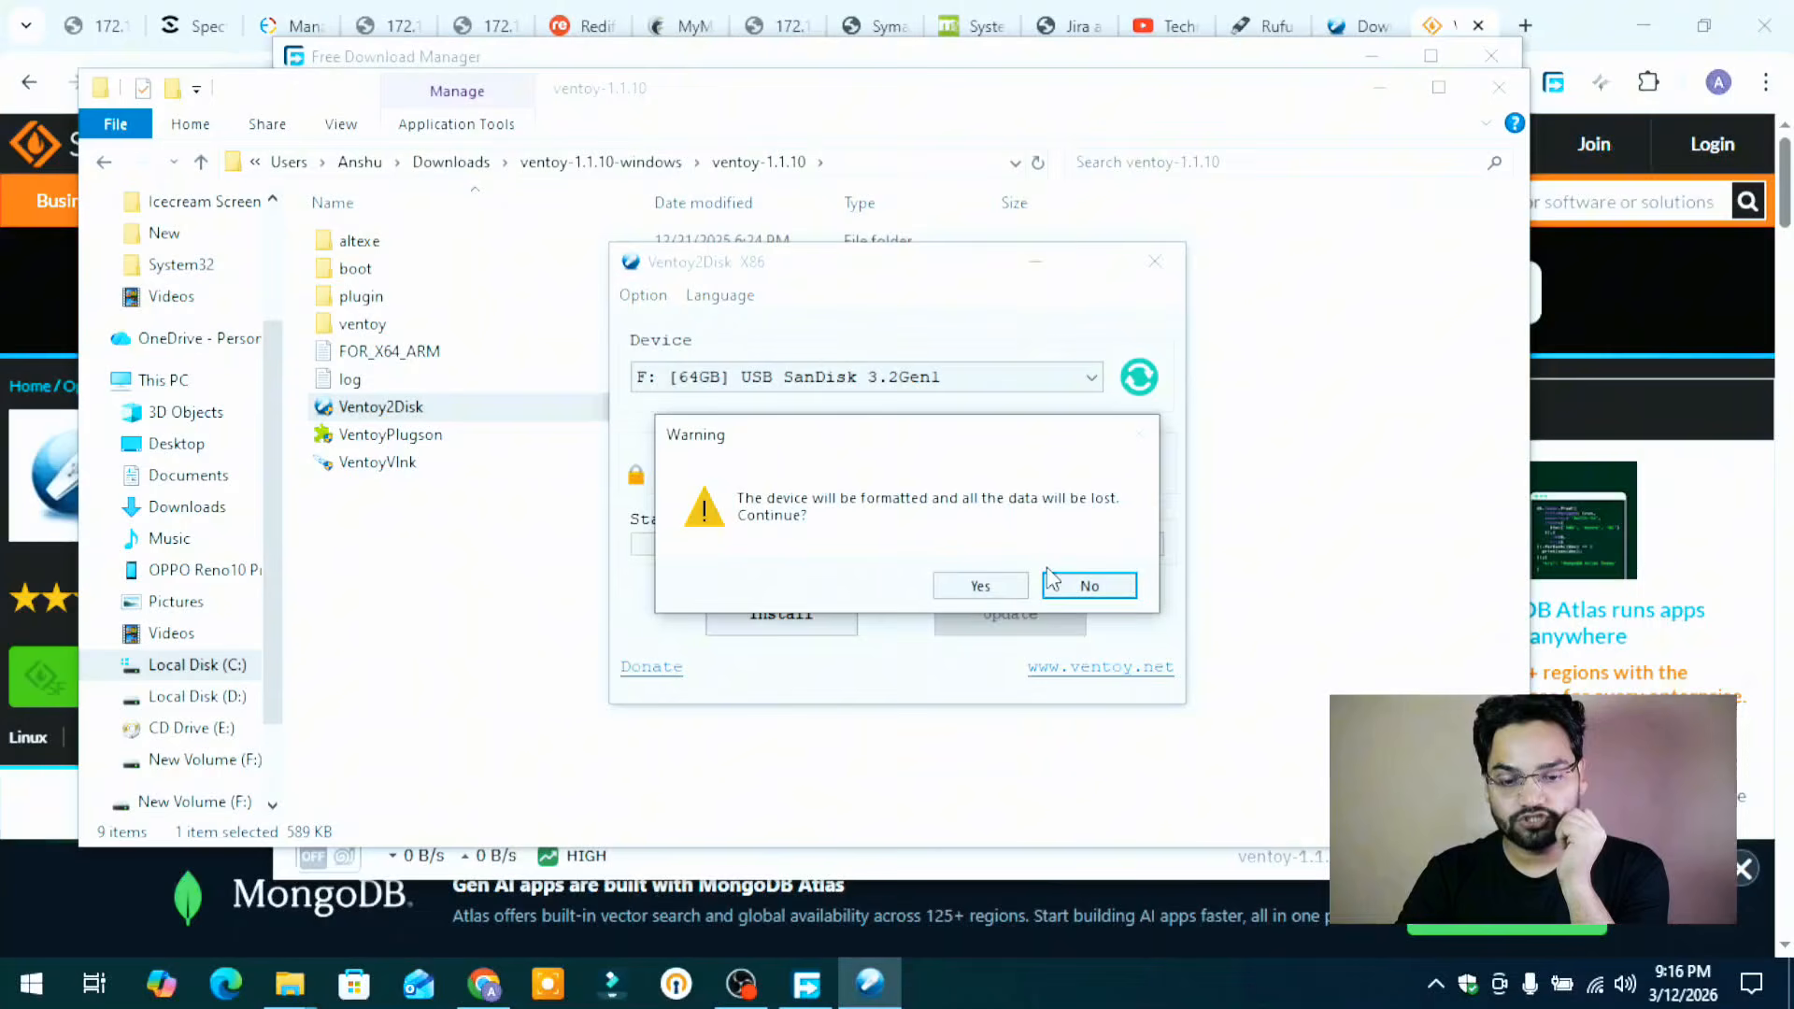
{"action": "left_click", "coordinate": [998, 589]}
{"action": "left_click", "coordinate": [980, 586]}
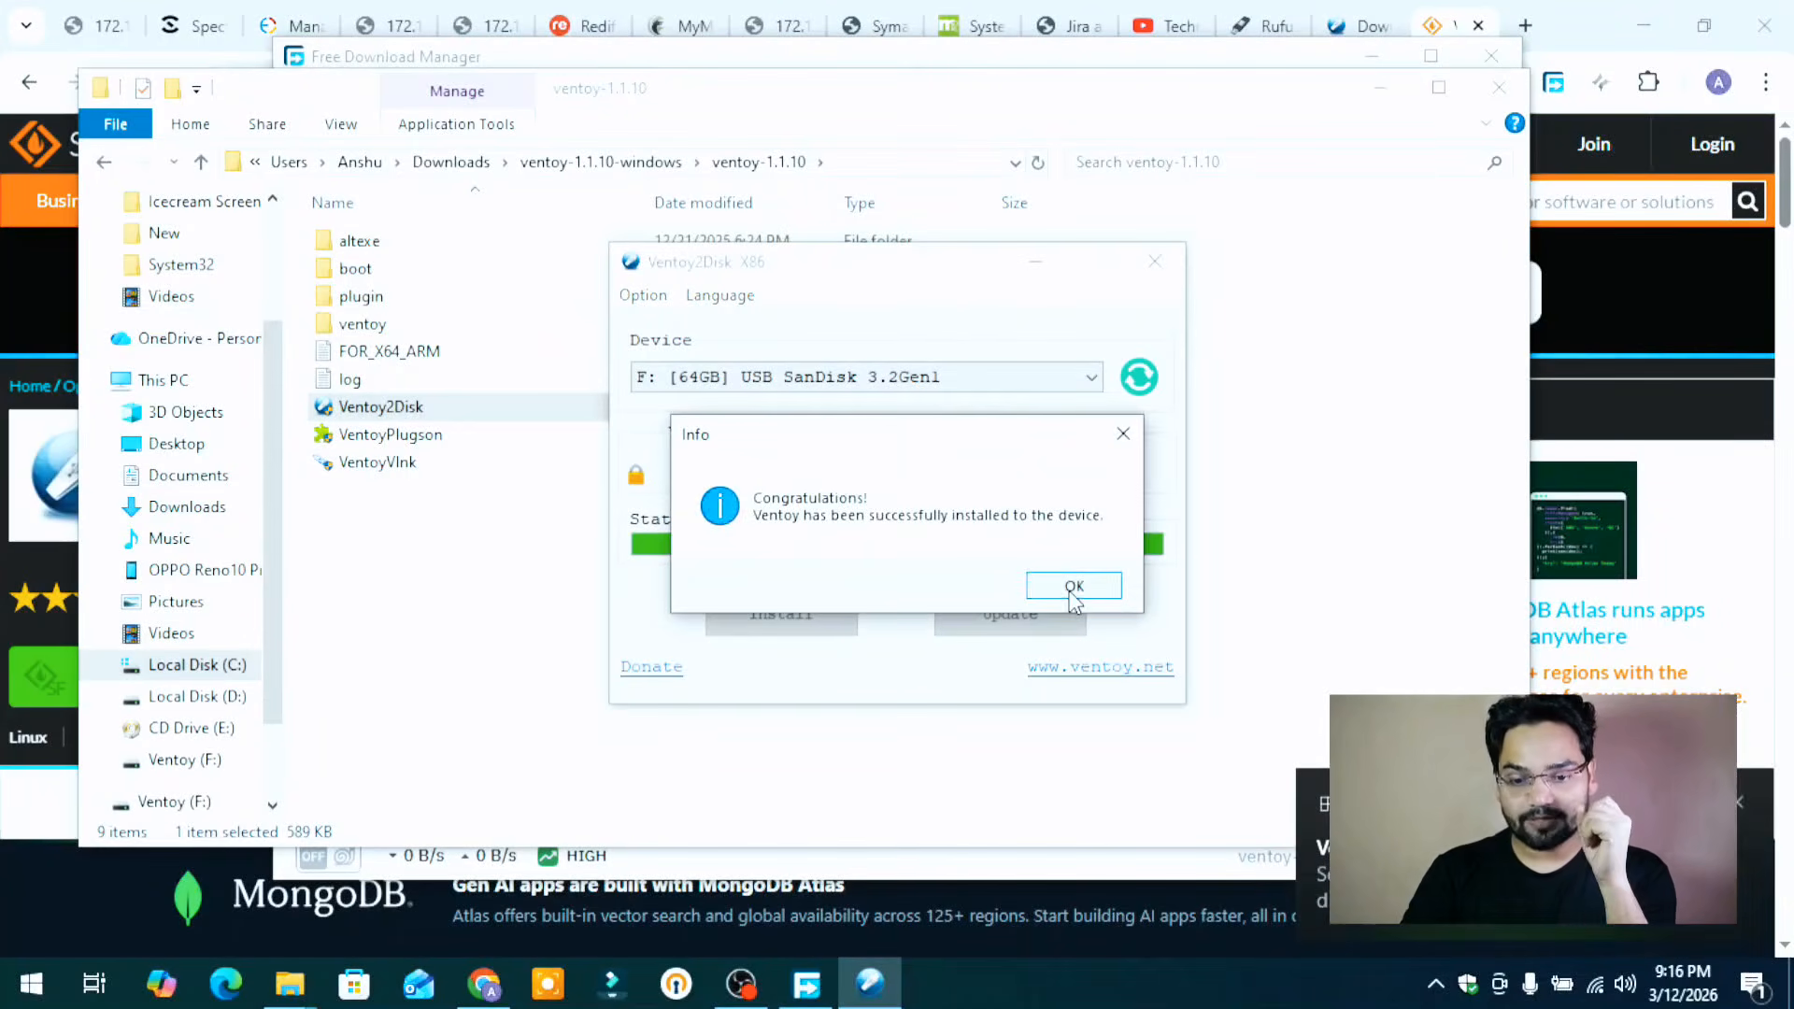
{"action": "left_click", "coordinate": [1071, 584]}
- Inspect the contents of the Ventoy (F:) drive in a new File Explorer window and close that window
{"action": "key", "text": "super+e"}
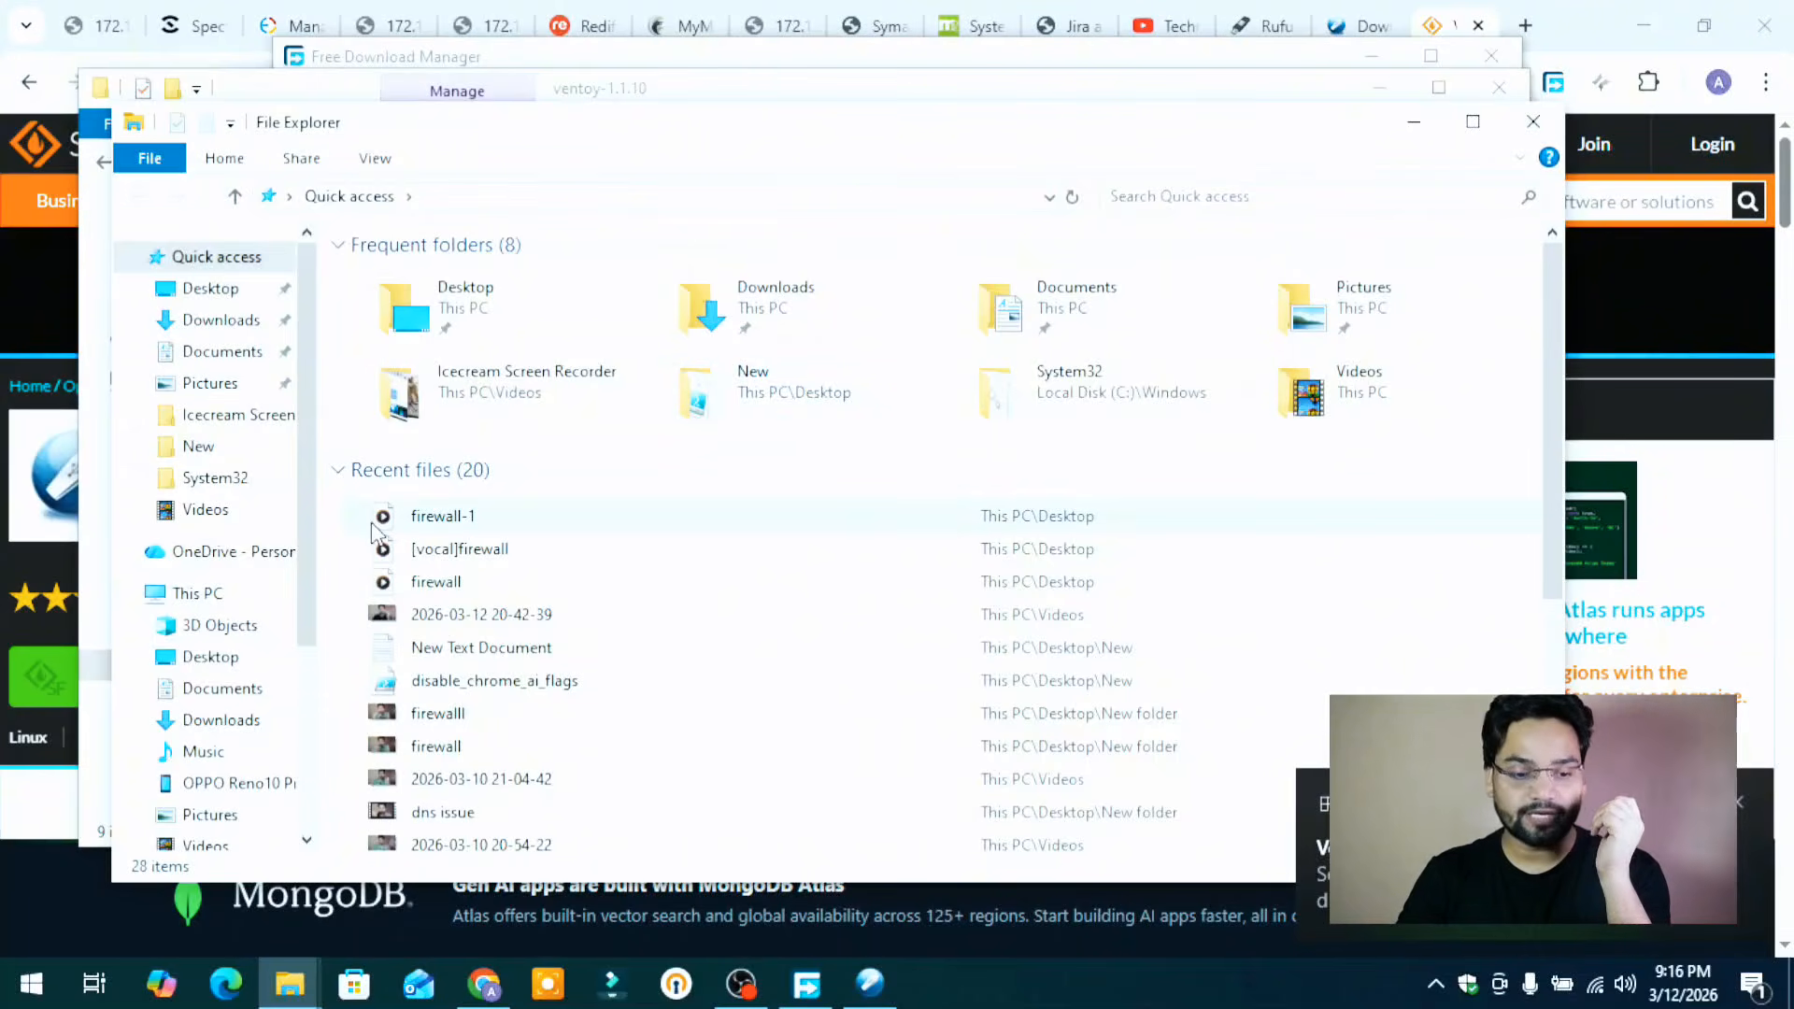
{"action": "left_click", "coordinate": [198, 594]}
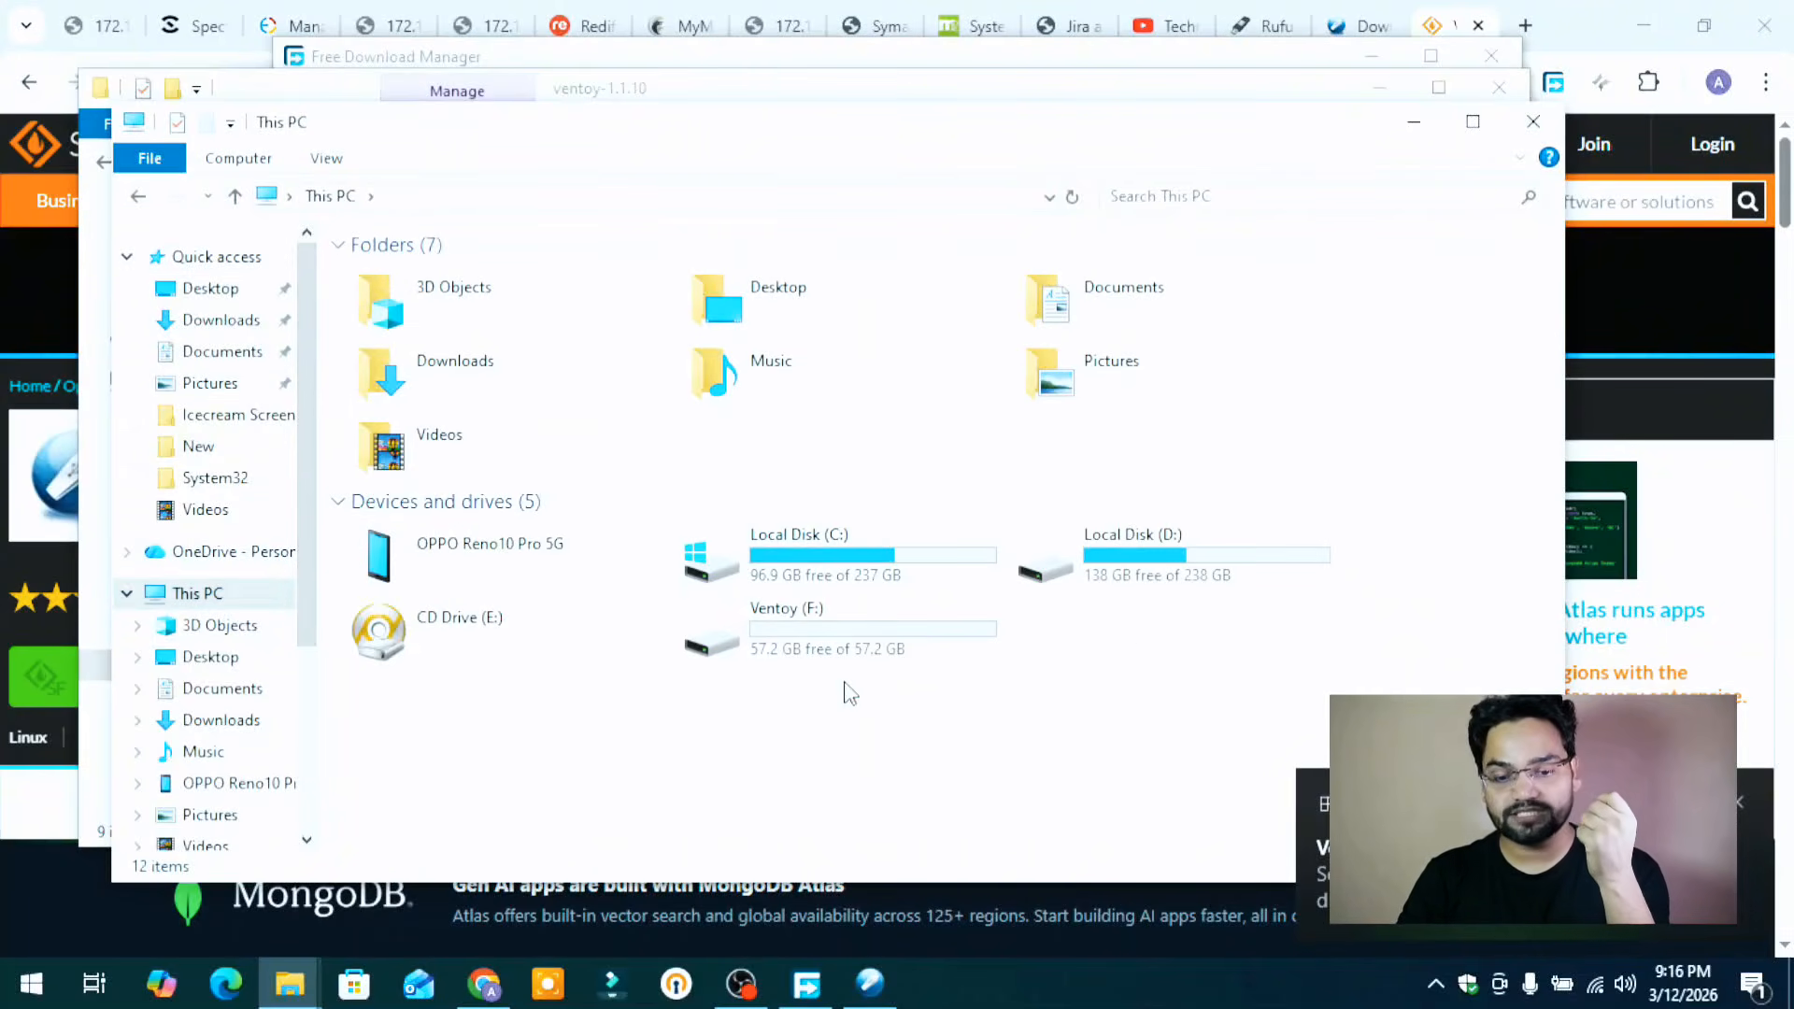
{"action": "double_click", "coordinate": [817, 654]}
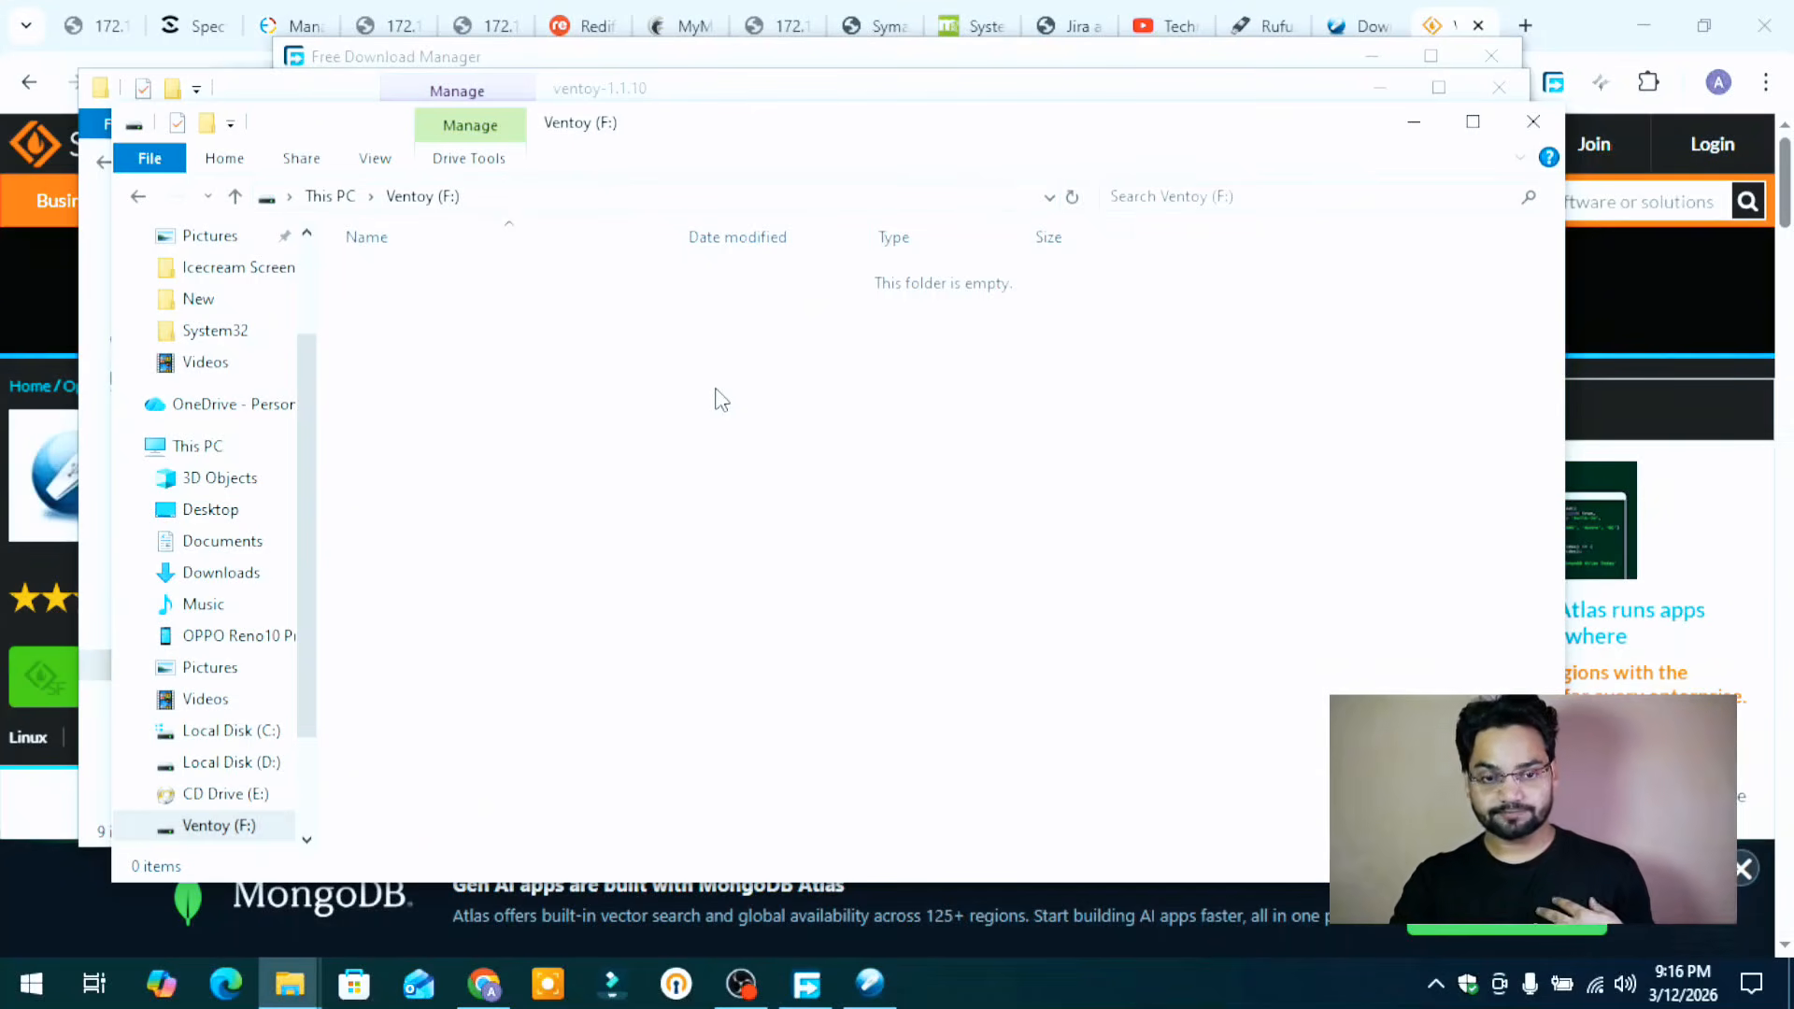
{"action": "left_click", "coordinate": [1534, 122]}
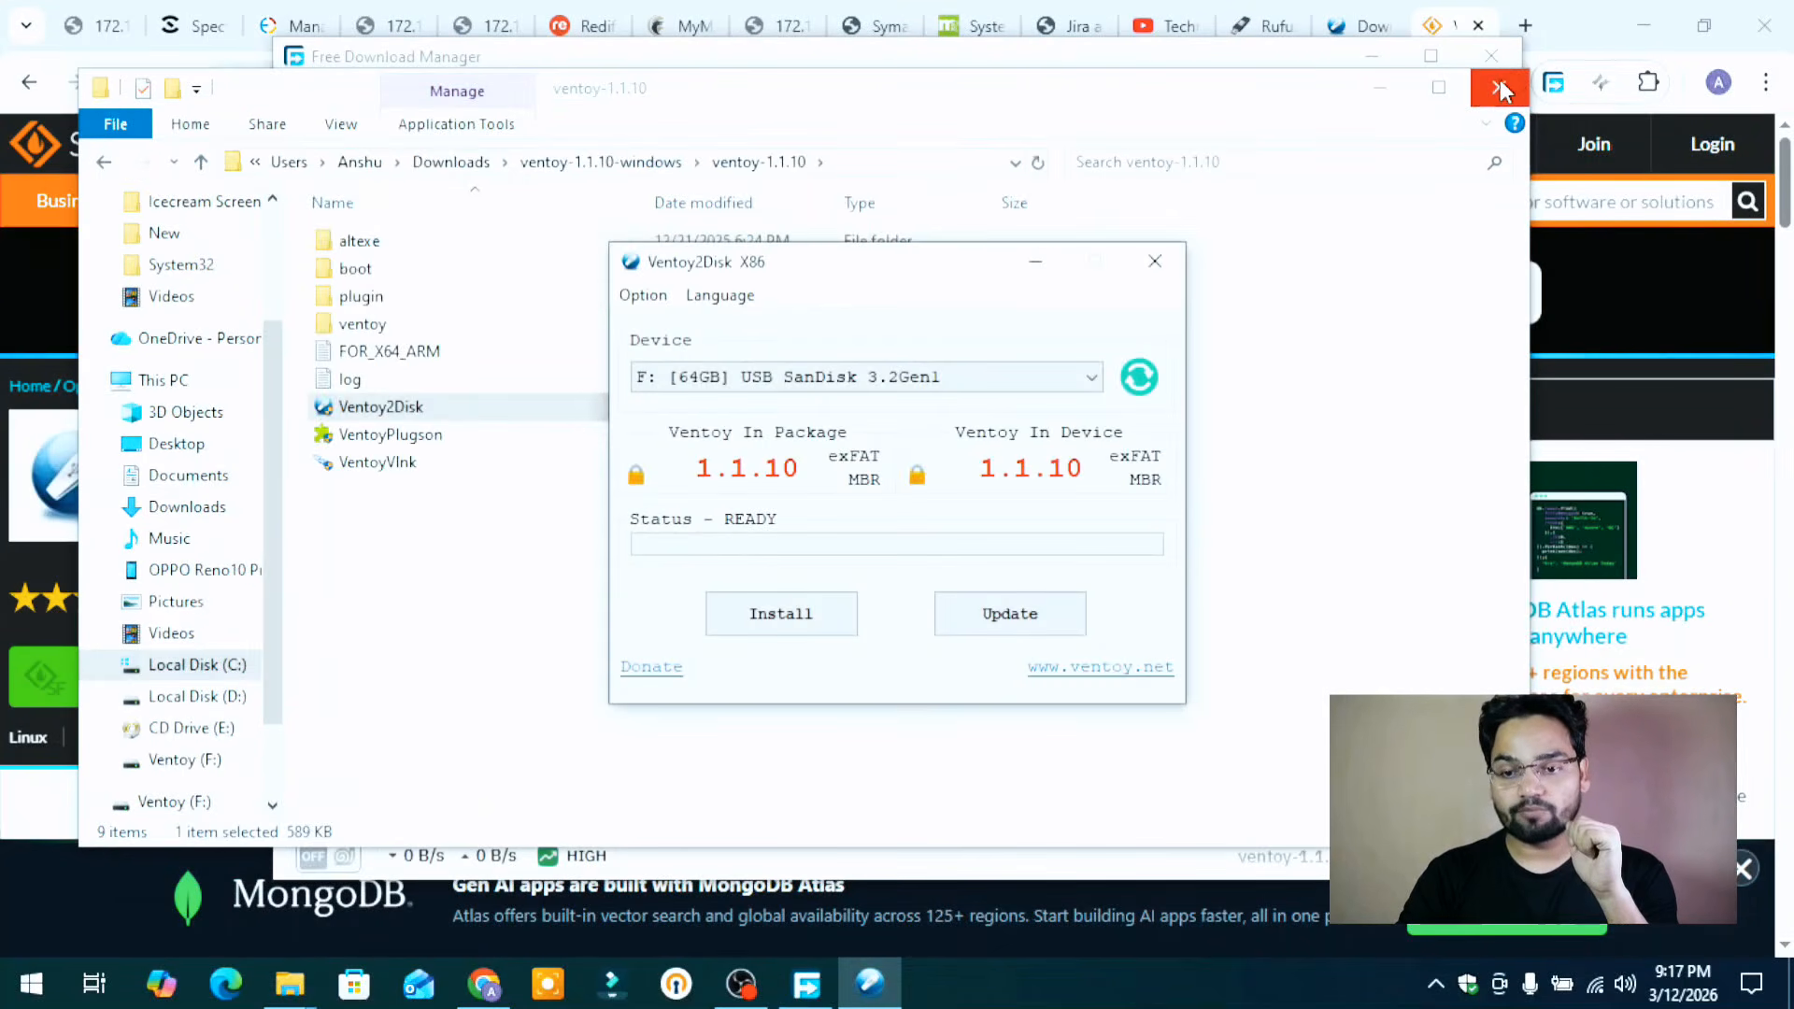
- Close the Ventoy folder and the download manager, minimize the browser, and move the Ventoy2Disk window slightly higher on the desktop
{"action": "left_click", "coordinate": [1500, 88]}
{"action": "left_click", "coordinate": [1492, 56]}
{"action": "left_click", "coordinate": [1630, 31]}
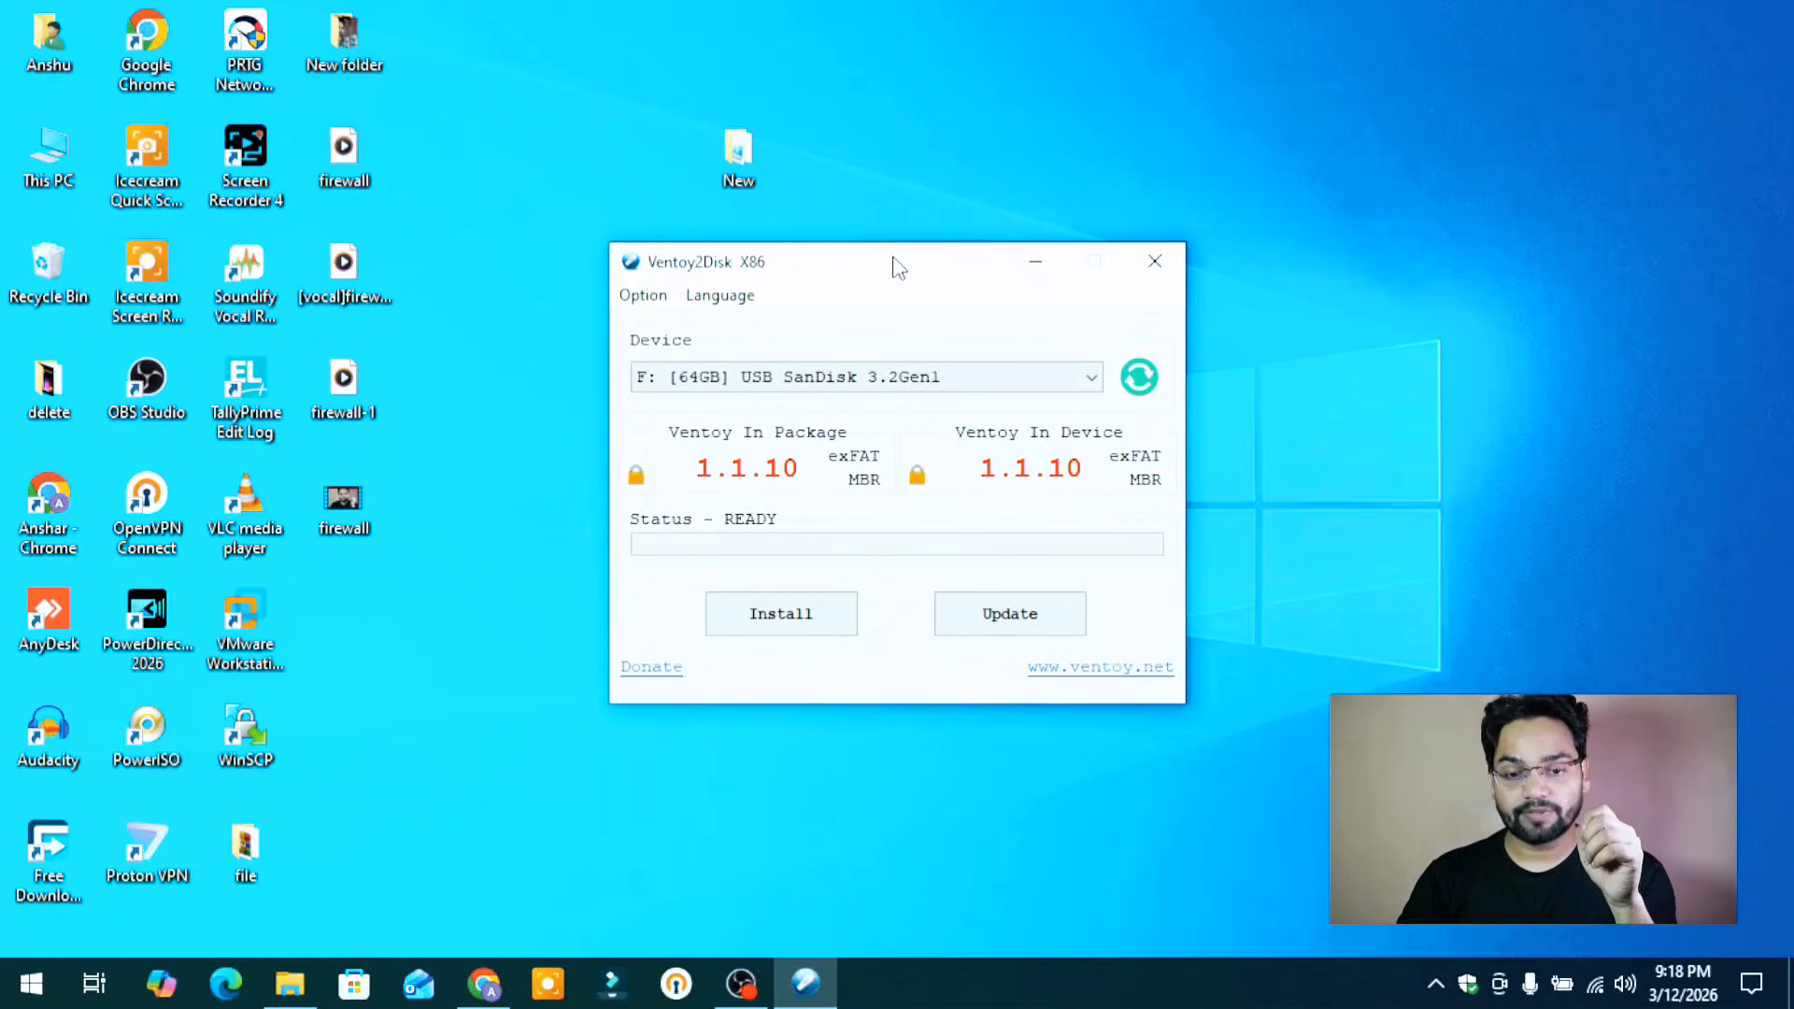
{"action": "left_click_drag", "start_coordinate": [892, 261], "coordinate": [878, 222]}
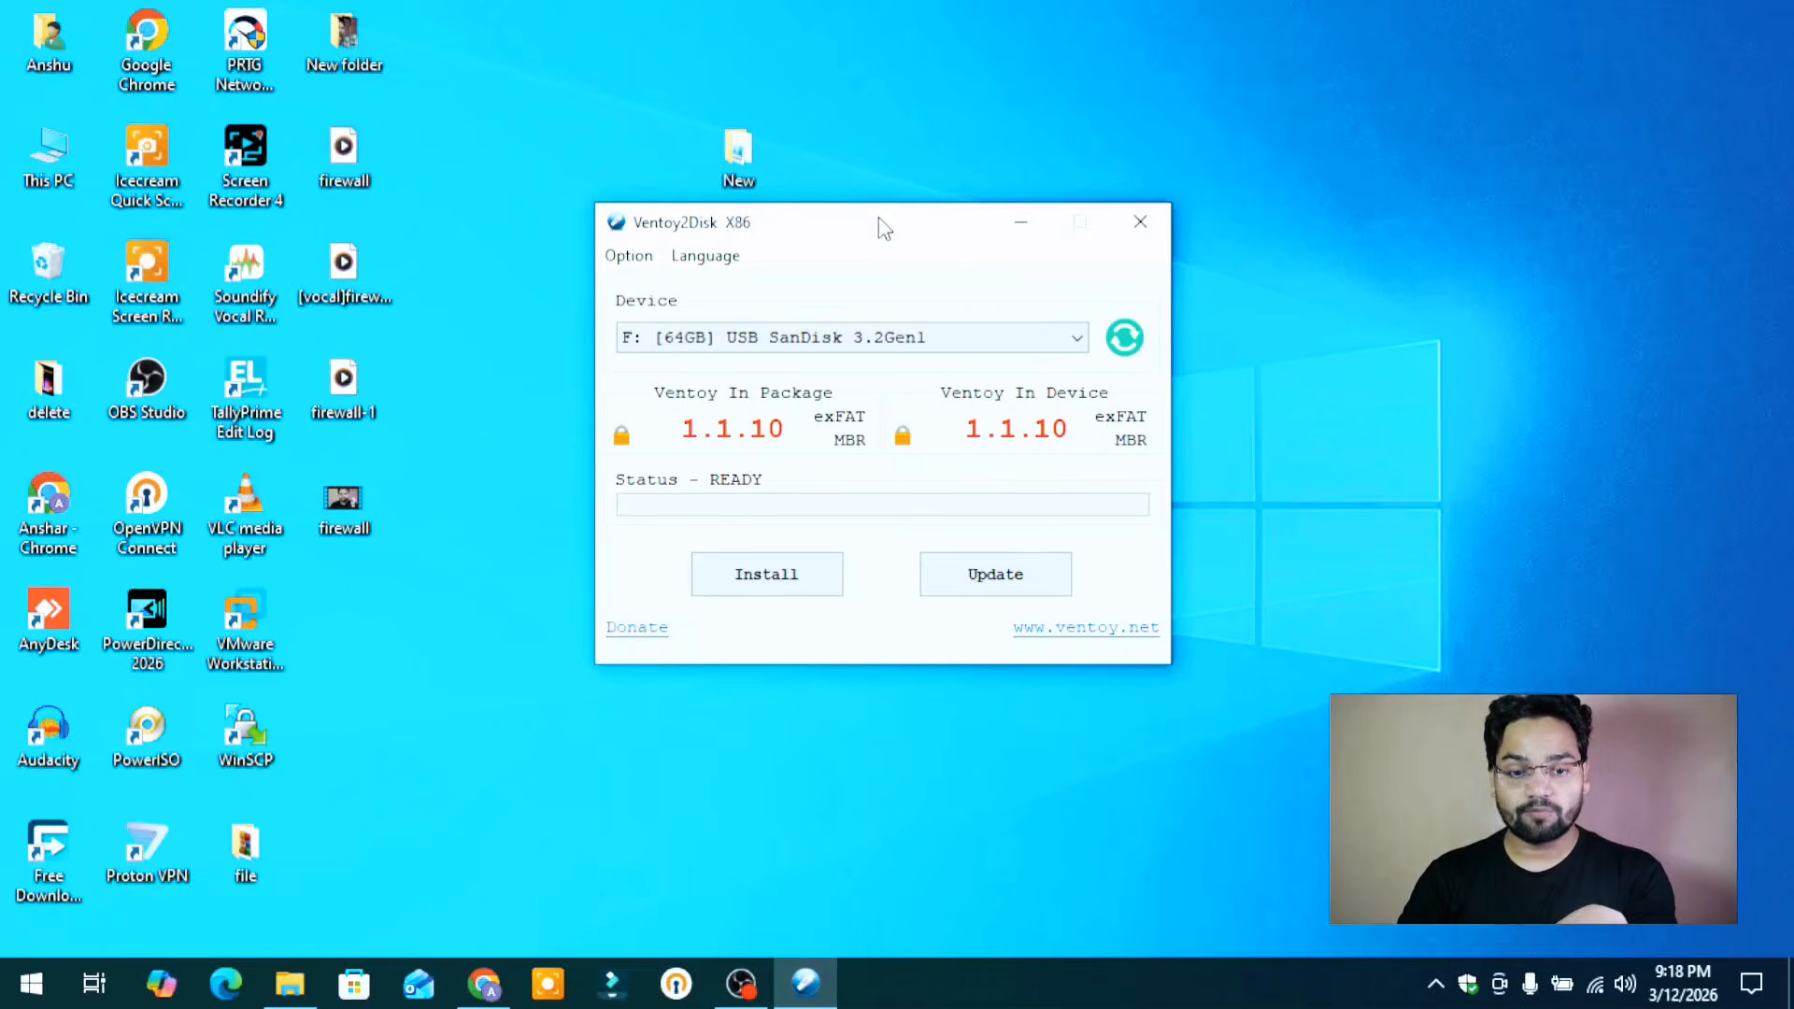